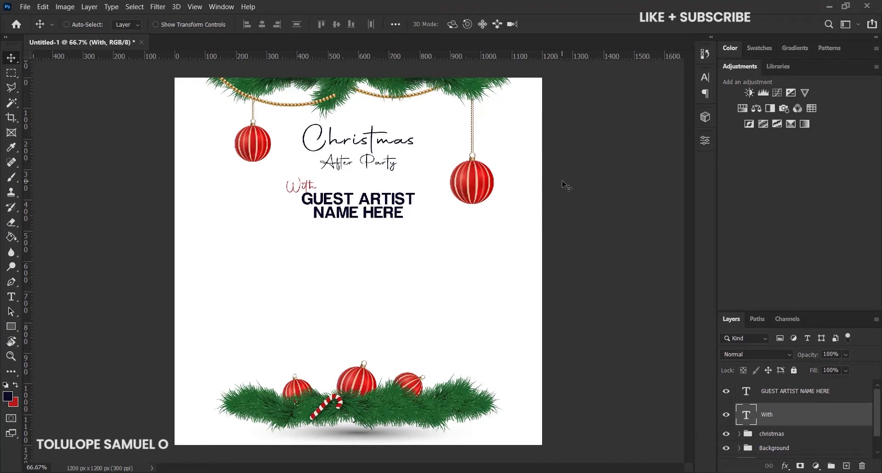
# - Add a new text layer reading "25" below the guest artist name
pyautogui.click(834, 397)
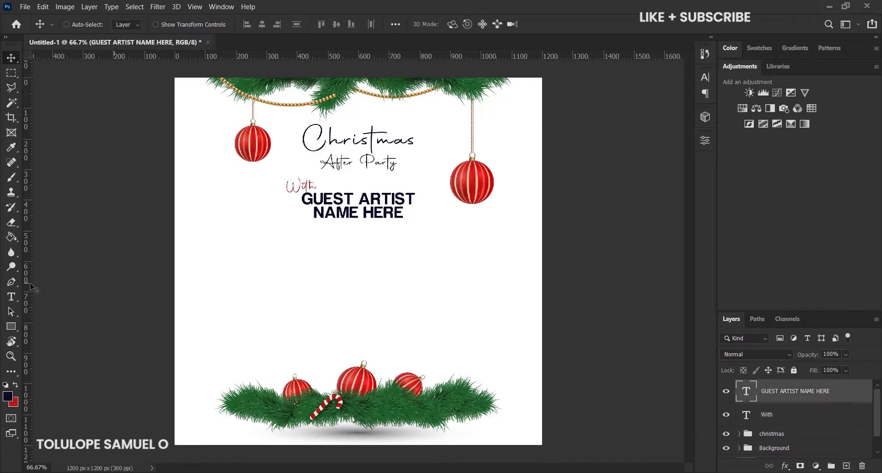
pyautogui.click(12, 297)
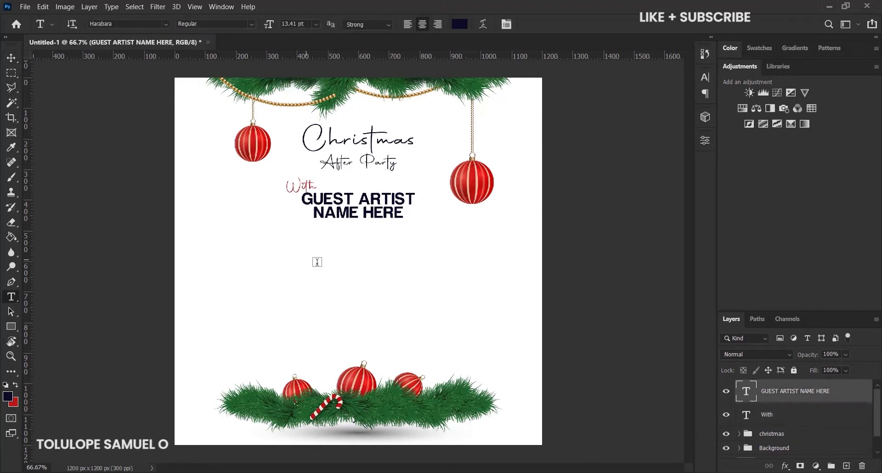
pyautogui.click(276, 254)
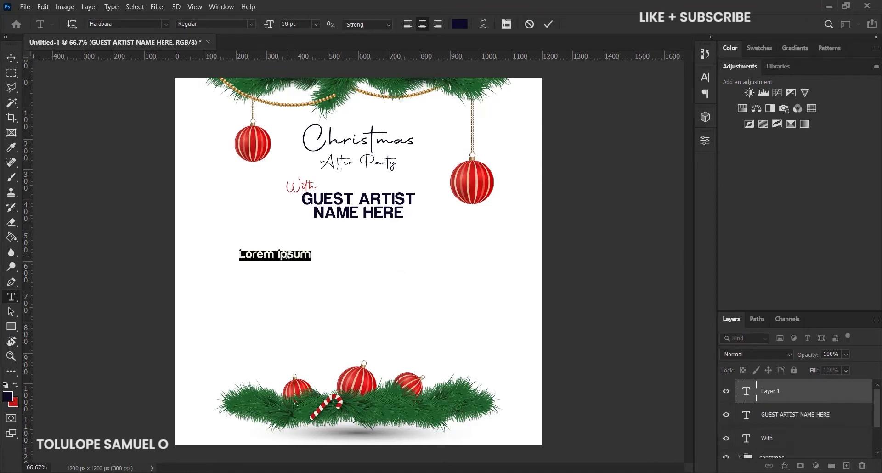
pyautogui.write('25')
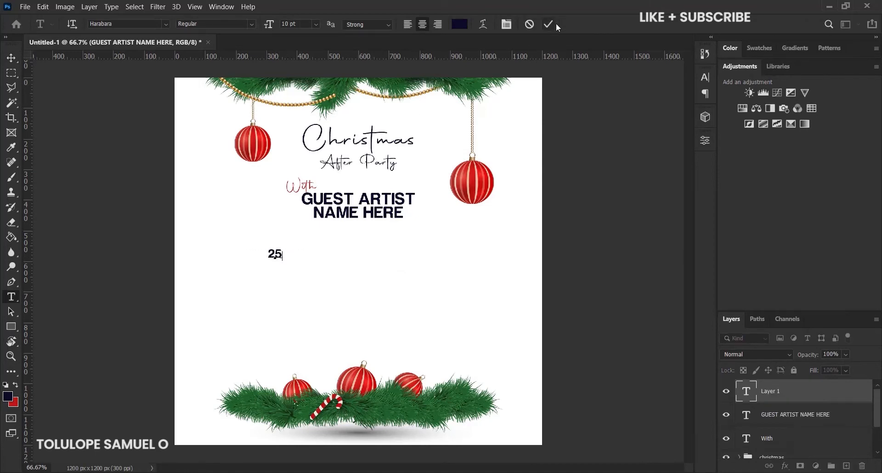
pyautogui.click(549, 25)
pyautogui.press('v')
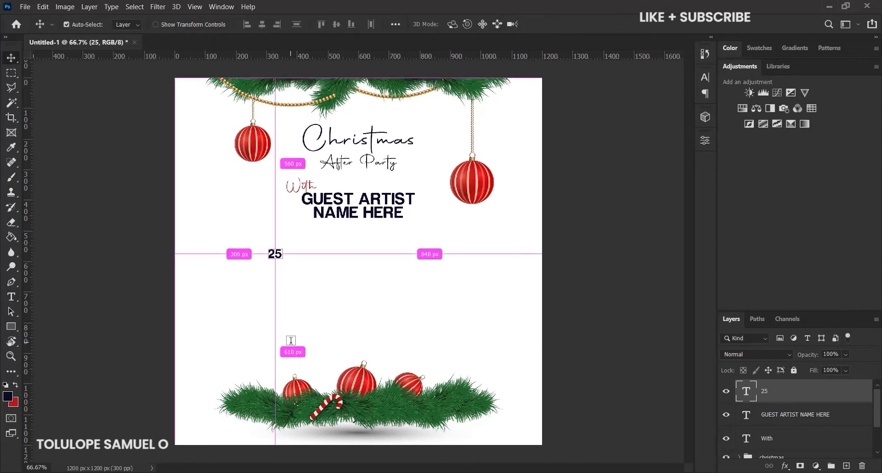
# - Enlarge the "25" text to about 570% and shift it slightly left and up beneath the guest artist name
pyautogui.hotkey('ctrl', 't')
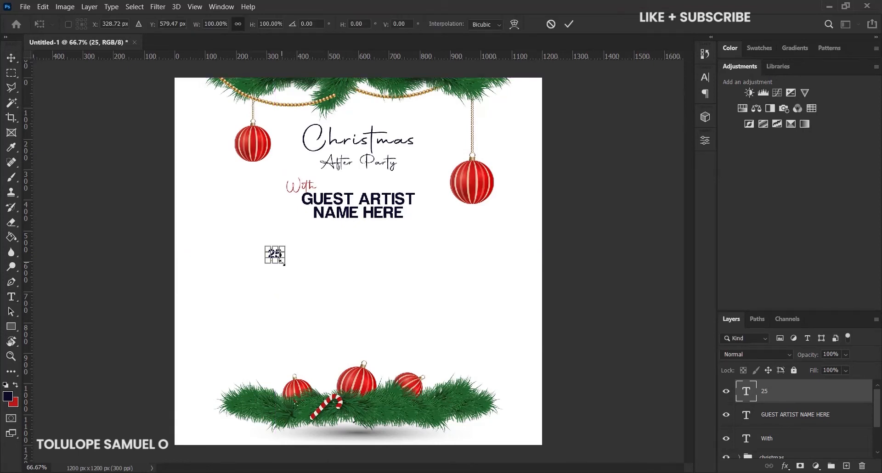
pyautogui.moveTo(281, 263); pyautogui.dragTo(316, 288)
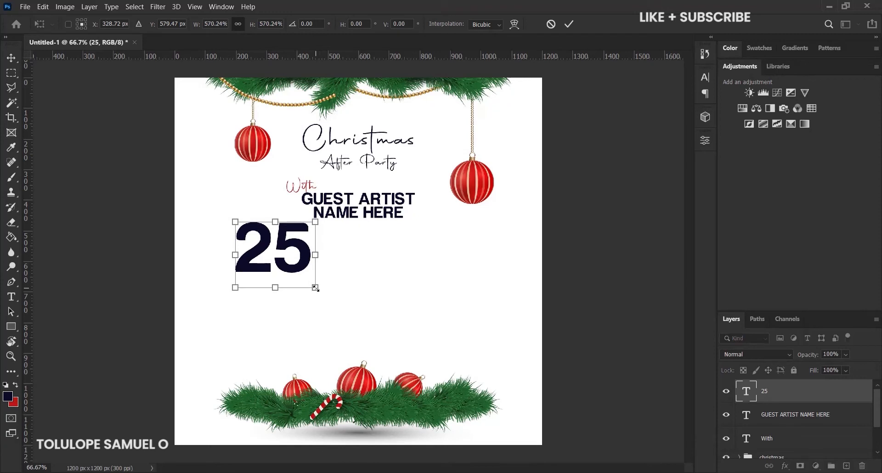
pyautogui.click(569, 24)
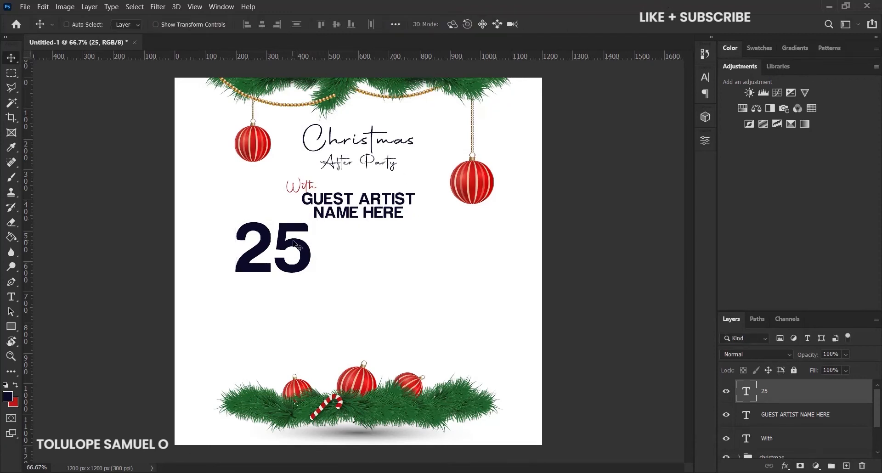
pyautogui.moveTo(298, 244); pyautogui.dragTo(287, 241)
# - Add a new text layer reading "December" just below the "25"
pyautogui.click(11, 297)
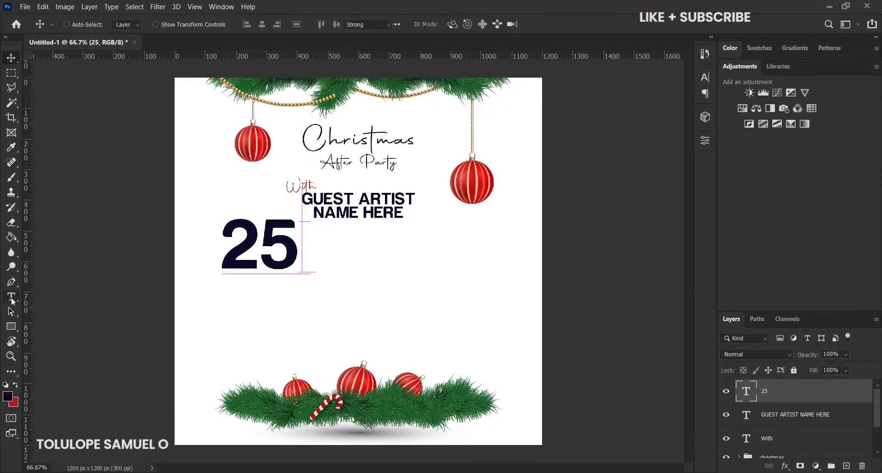
pyautogui.click(238, 284)
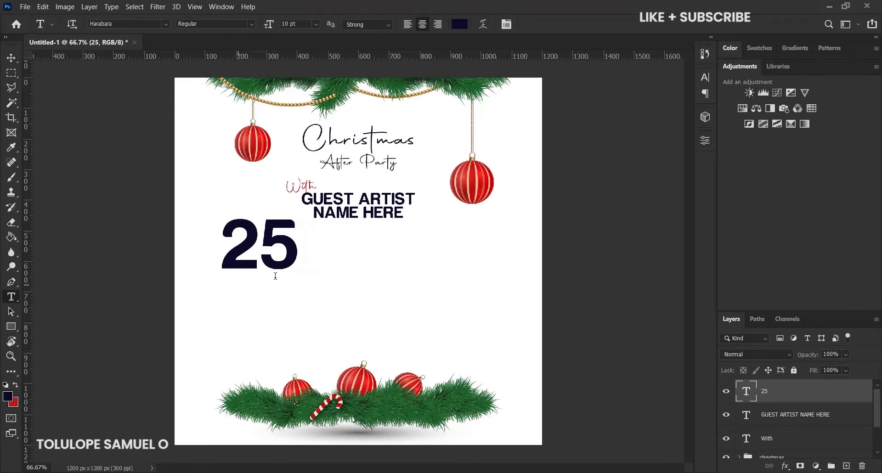
pyautogui.write('Dexe')
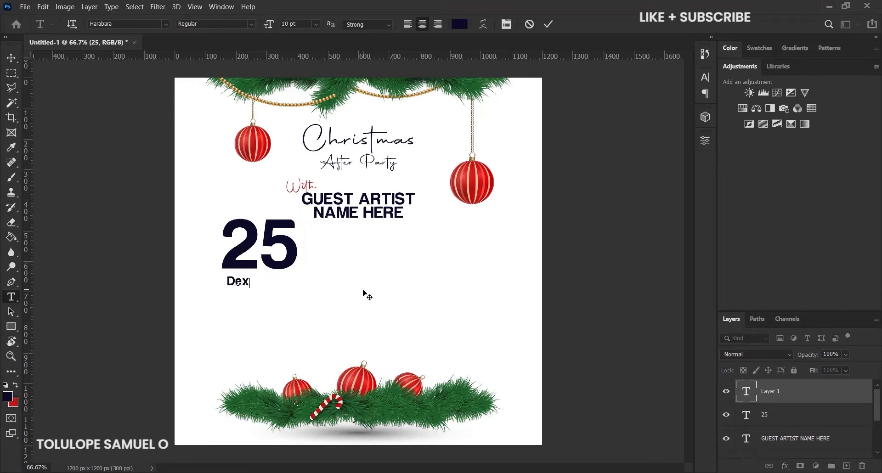
pyautogui.press('BackSpace')
pyautogui.press('BackSpace')
pyautogui.write('cember')
# - Recolour the "December" text with the red background swatch colour c11818
pyautogui.hotkey('ctrl', 'a')
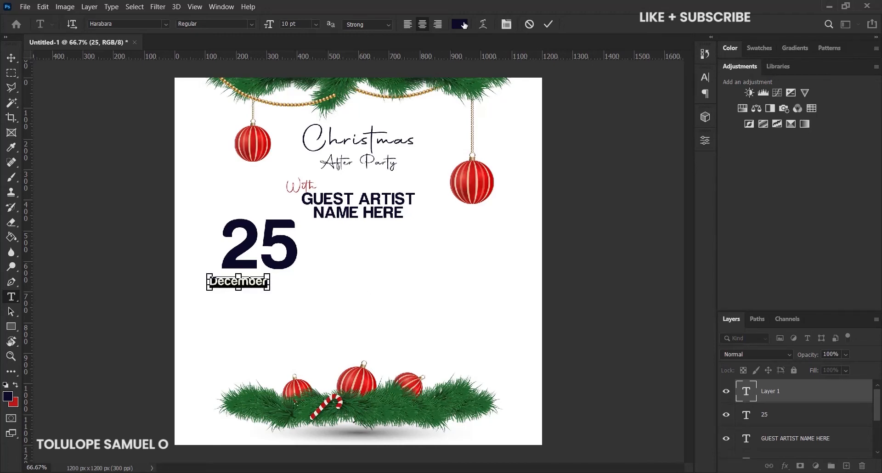
pyautogui.click(459, 24)
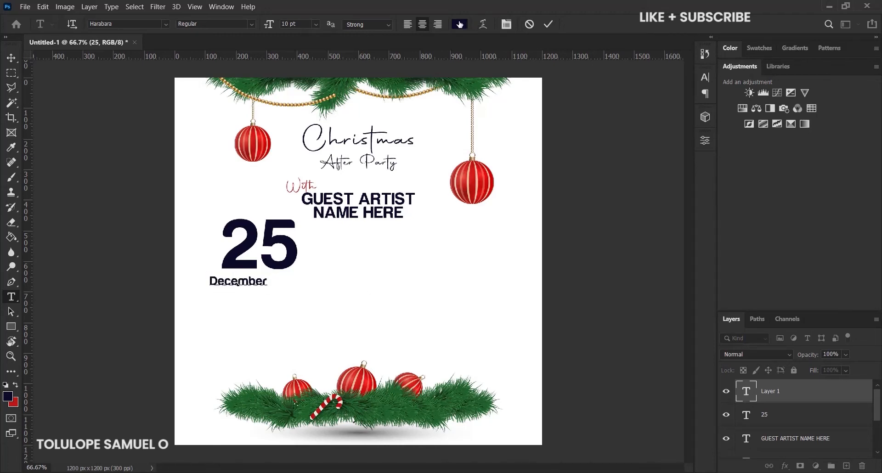
pyautogui.click(15, 401)
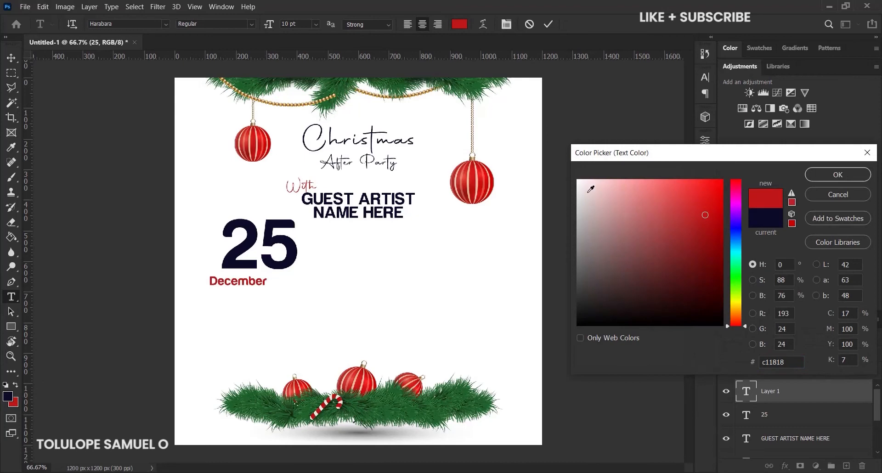
pyautogui.click(827, 175)
pyautogui.click(548, 24)
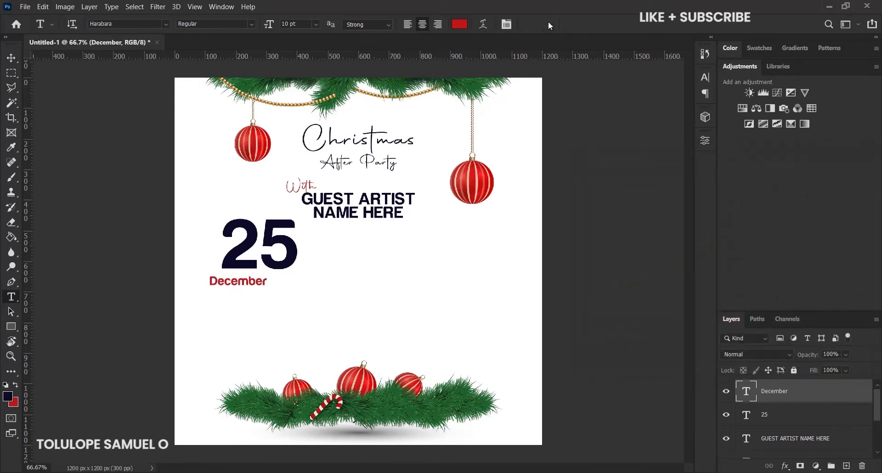
# - Scale the "December" text down to about 81.5%
pyautogui.hotkey('ctrl', 't')
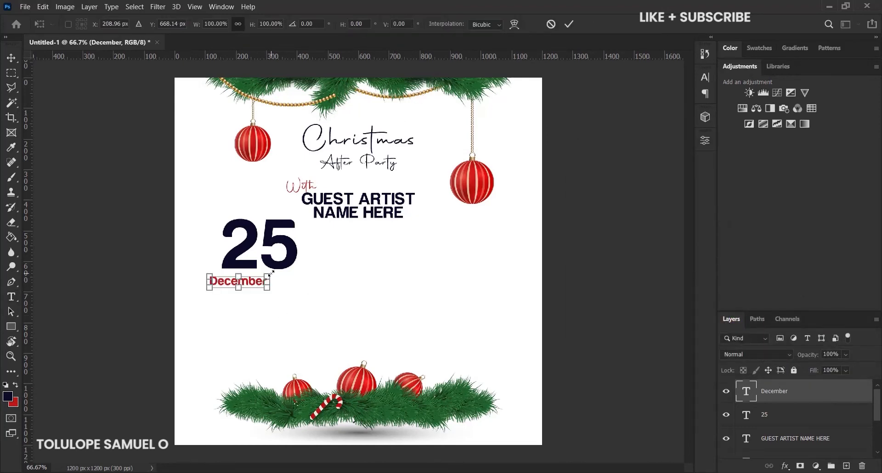
pyautogui.moveTo(270, 273); pyautogui.dragTo(264, 274)
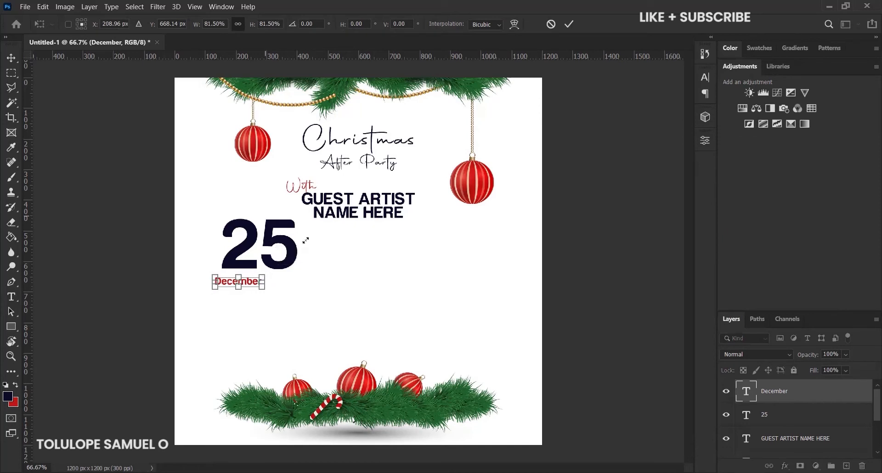
pyautogui.click(569, 24)
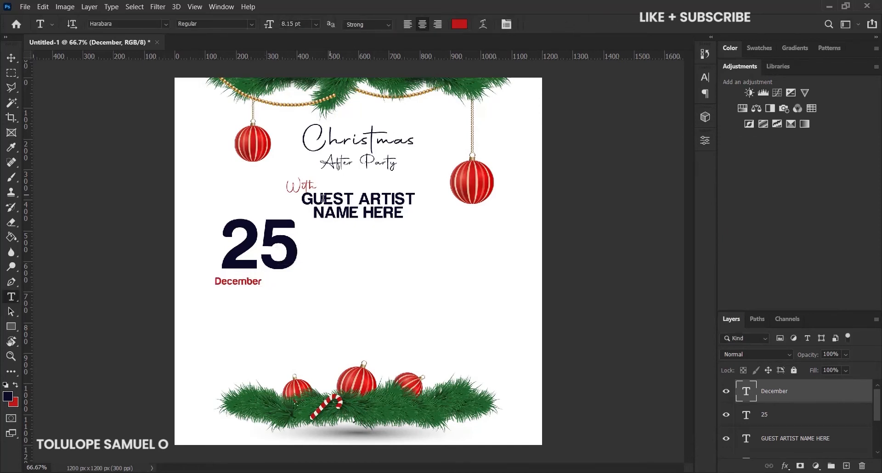
# - Position the "December" text close beneath the "25", roughly centred, and nudge it down to leave a small gap
pyautogui.press('v')
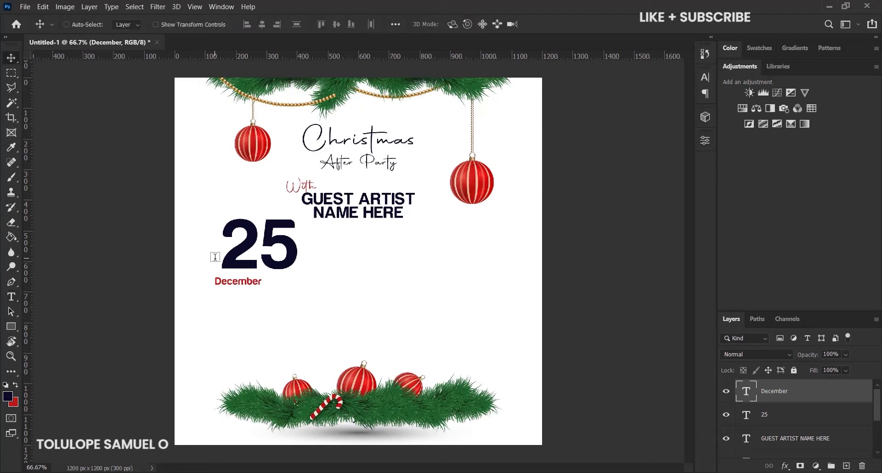
pyautogui.moveTo(237, 289); pyautogui.dragTo(258, 282)
pyautogui.press('Down')
pyautogui.press('Down')
pyautogui.press('Down')
pyautogui.press('Down')
pyautogui.press('Down')
pyautogui.press('Down')
pyautogui.press('Down')
pyautogui.press('Down')
pyautogui.press('Down')
pyautogui.press('Down')
pyautogui.press('Down')
pyautogui.press('Down')
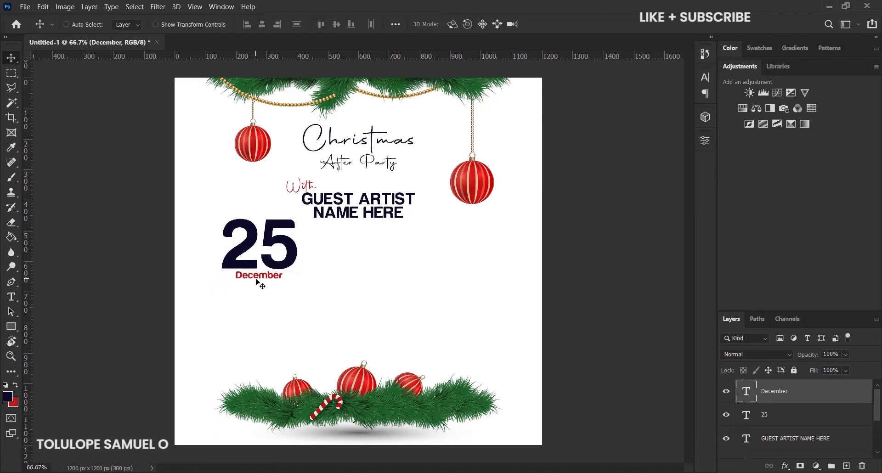
# - Enlarge the "December" text until it nearly spans the width of the "25"
pyautogui.hotkey('ctrl', 't')
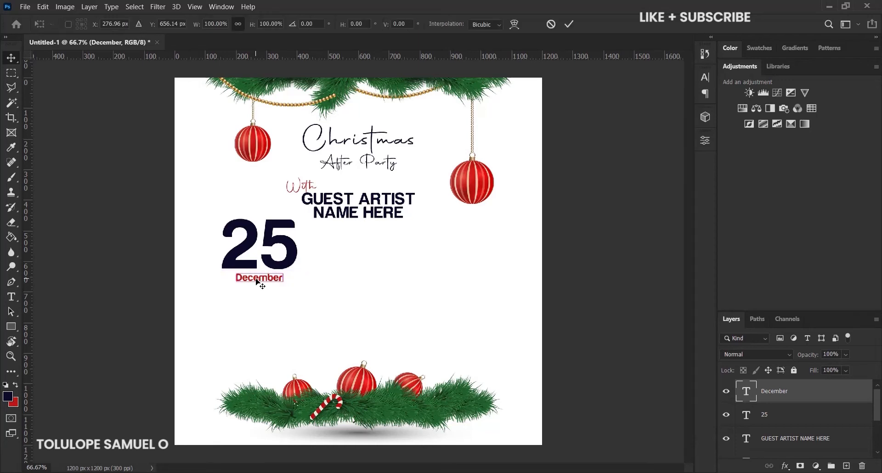
pyautogui.moveTo(285, 270); pyautogui.dragTo(289, 266)
pyautogui.click(568, 24)
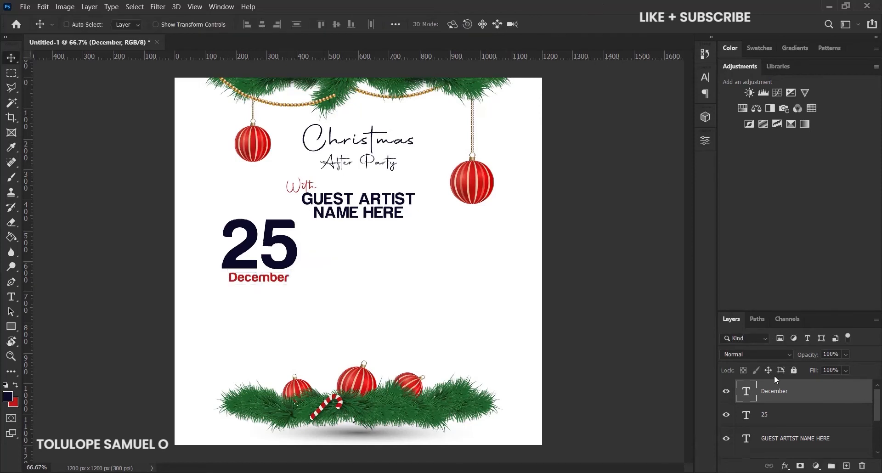
# - Align the horizontal centres of the "December" and "25" text layers
pyautogui.press('ctrl')
pyautogui.keyDown('ctrl'); pyautogui.click(784, 419); pyautogui.keyUp('ctrl')
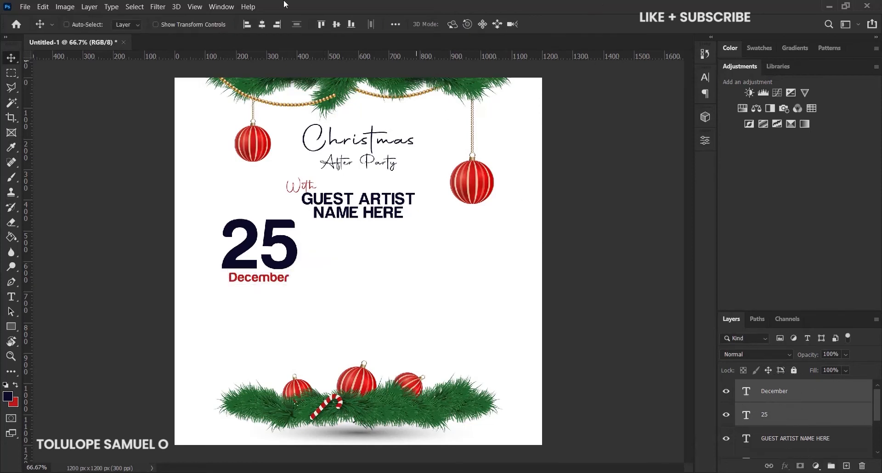
pyautogui.click(261, 24)
# - Group the two date text layers under the name "25" and move the group slightly down
pyautogui.press('ctrl')
pyautogui.hotkey('ctrl', 'g')
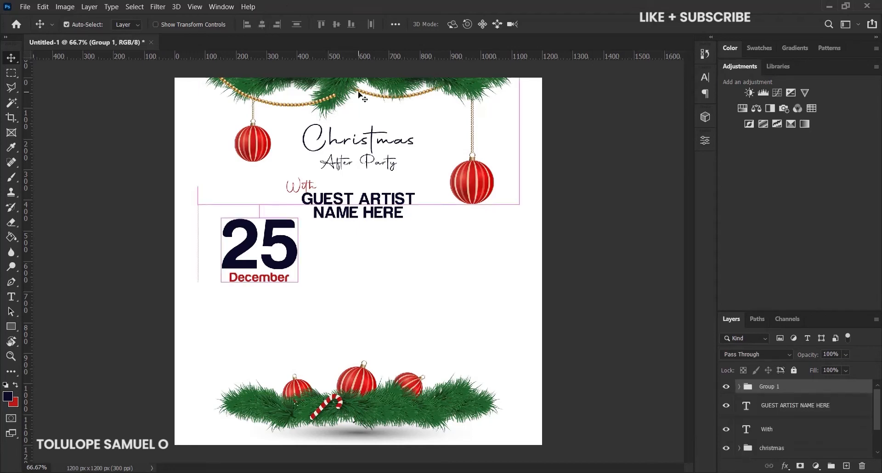
pyautogui.doubleClick(771, 386)
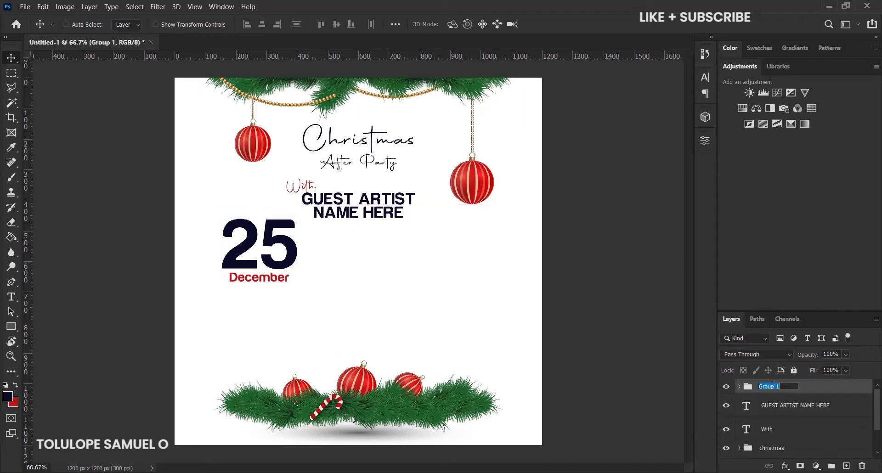
pyautogui.write('25')
pyautogui.press('Return')
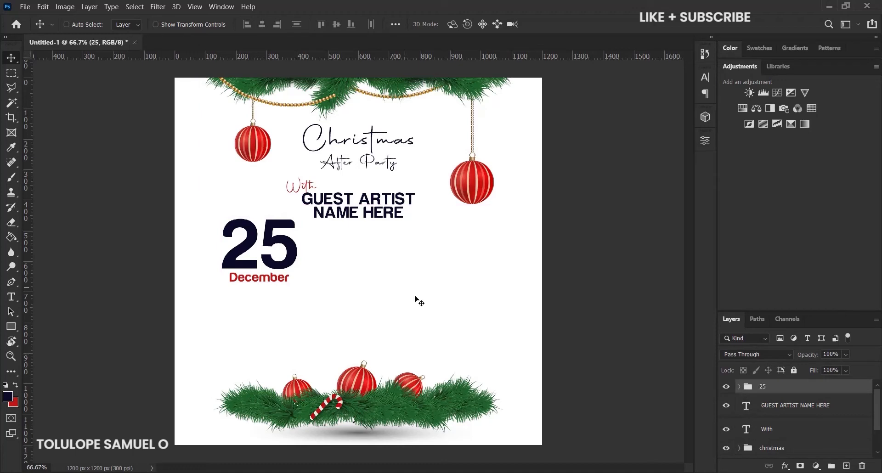
pyautogui.moveTo(297, 255); pyautogui.dragTo(296, 266)
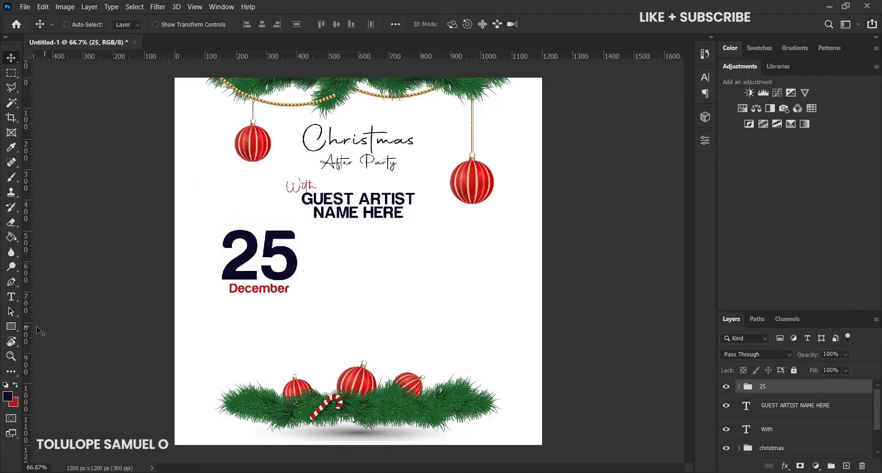
# - Draw a thin vertical divider rectangle about 5 px wide and 199 px high just right of the date
pyautogui.click(11, 327)
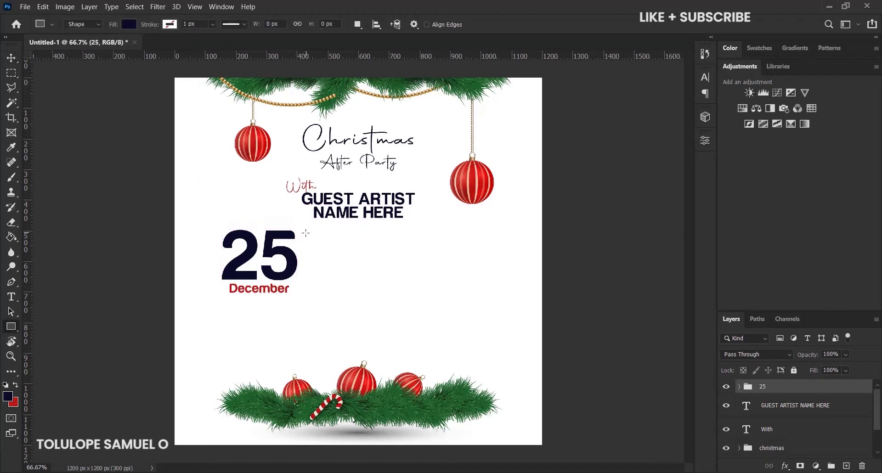
pyautogui.moveTo(305, 233); pyautogui.dragTo(307, 293)
pyautogui.click(677, 137)
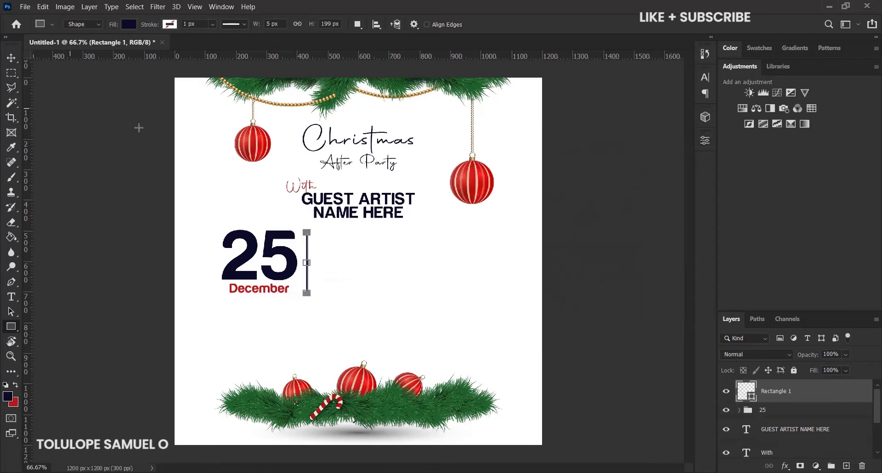
pyautogui.click(12, 59)
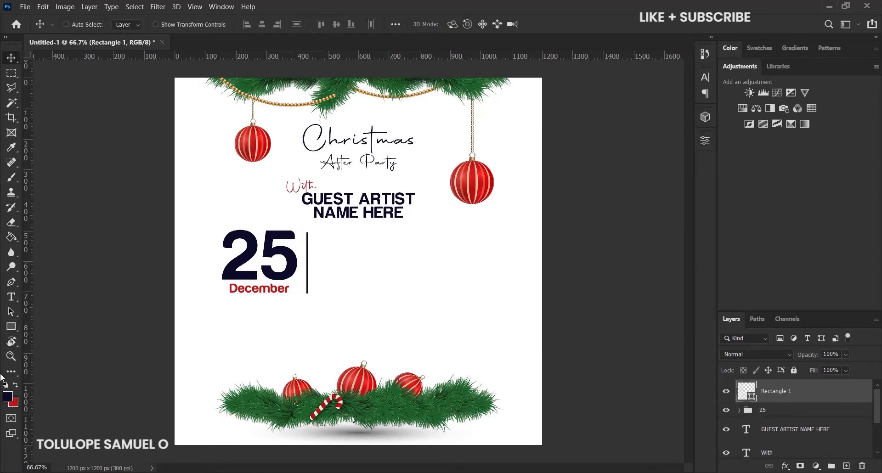
pyautogui.click(8, 396)
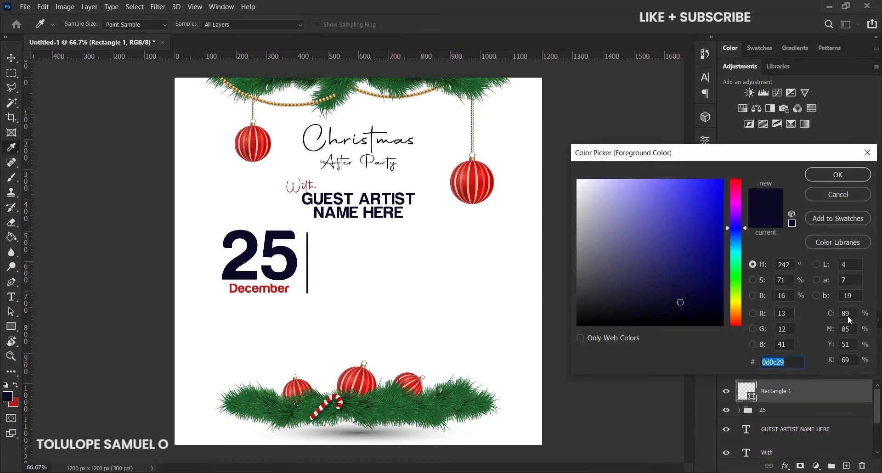
pyautogui.click(827, 177)
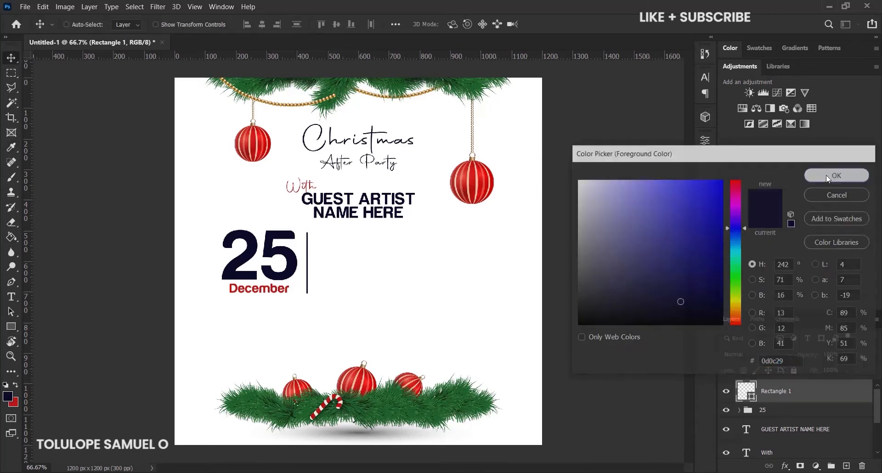
# - Duplicate the "25" group, stack the copy above the Rectangle 1 layer, and place it right of the divider line
pyautogui.click(771, 412)
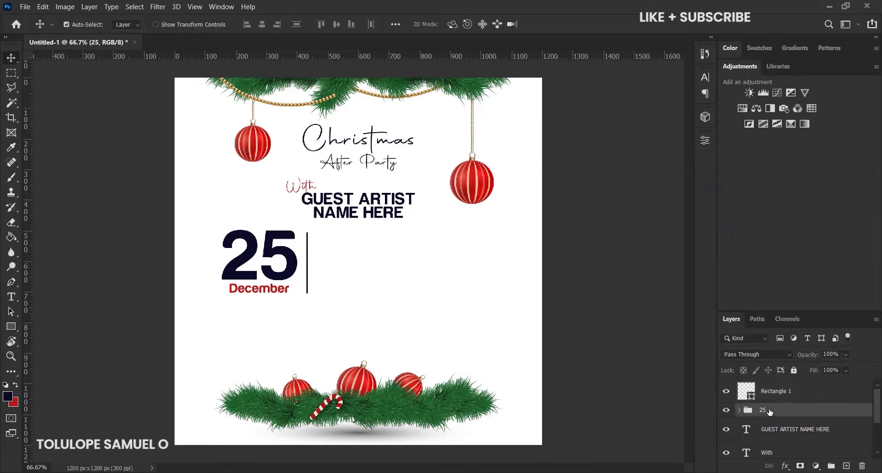
pyautogui.hotkey('ctrl', 'j')
pyautogui.moveTo(770, 412); pyautogui.dragTo(770, 383)
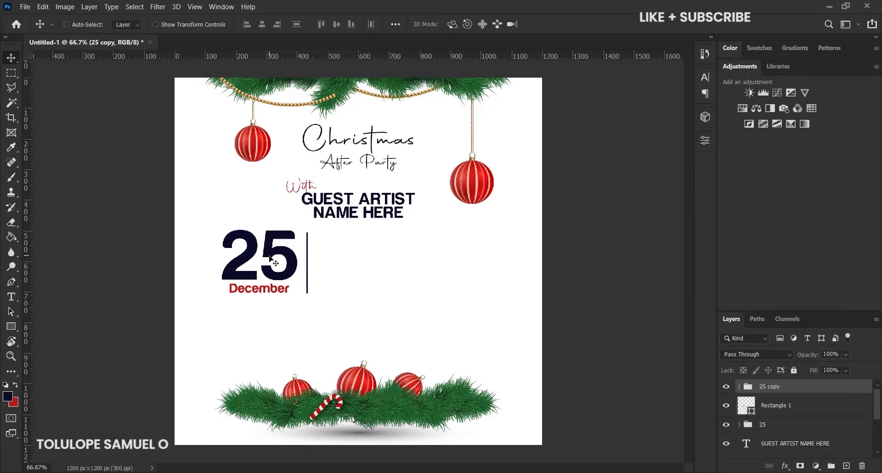
pyautogui.moveTo(271, 257); pyautogui.dragTo(377, 254)
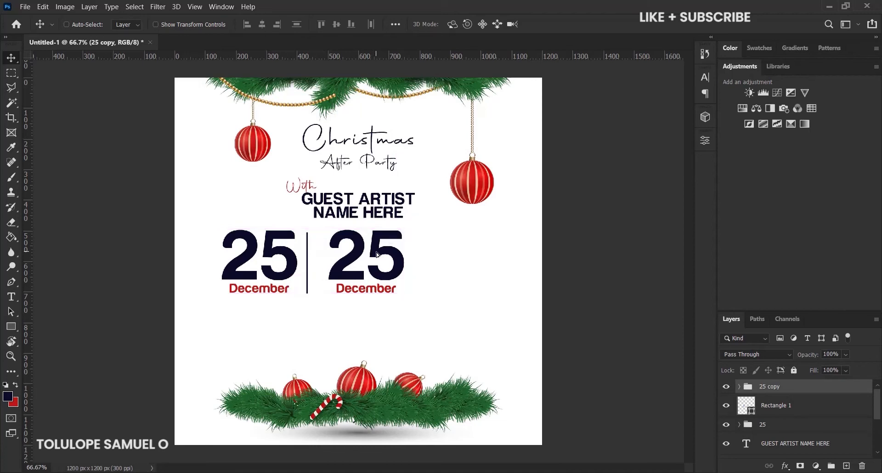
# - Replace the duplicated "25" text with "10.00" and move it 120 px right, clear of the divider line
pyautogui.press('t')
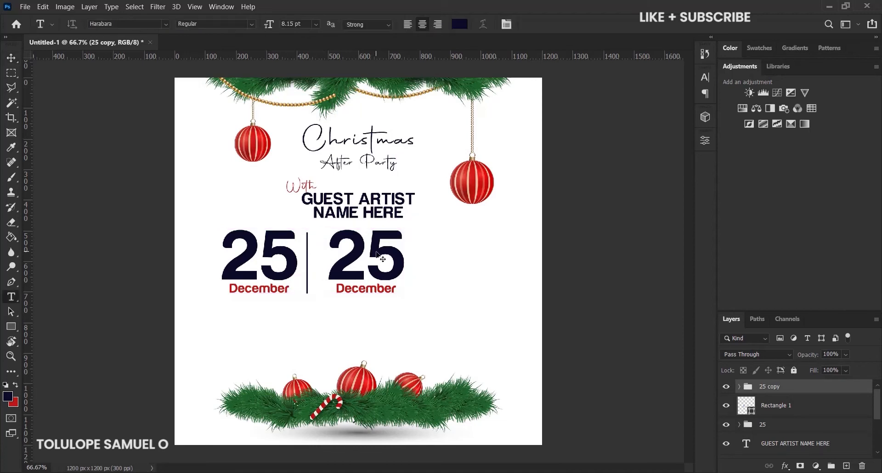
pyautogui.click(376, 254)
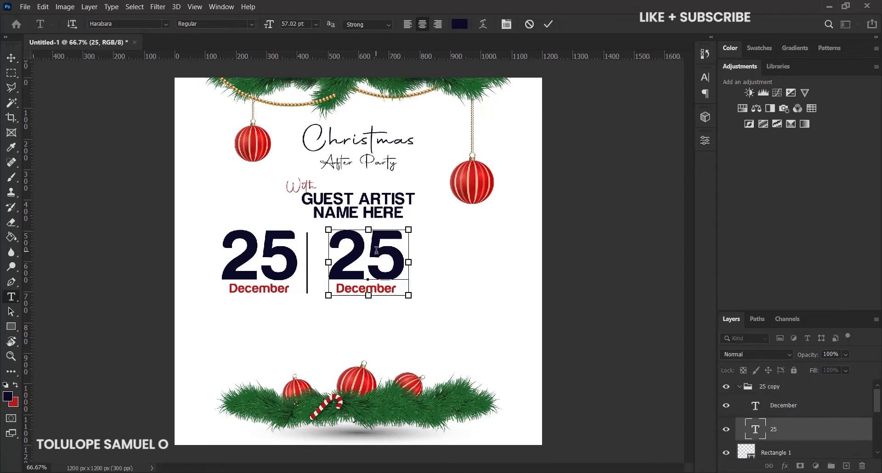
pyautogui.hotkey('ctrl', 'a')
pyautogui.write('10')
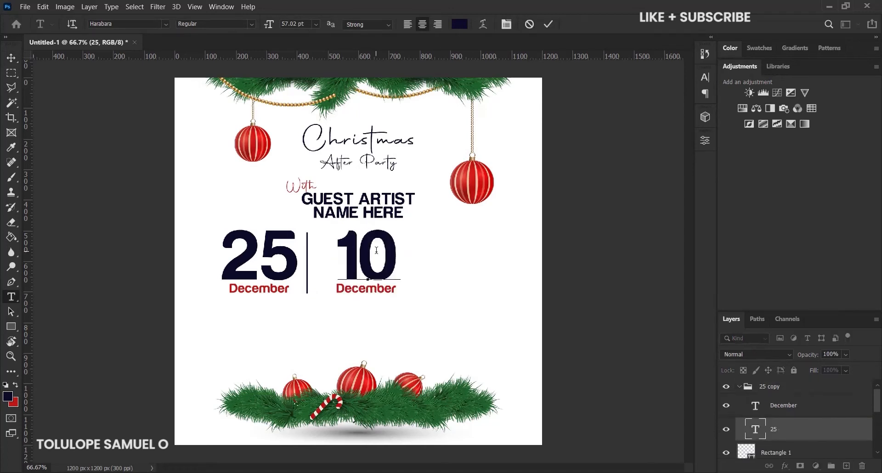
pyautogui.write('.00')
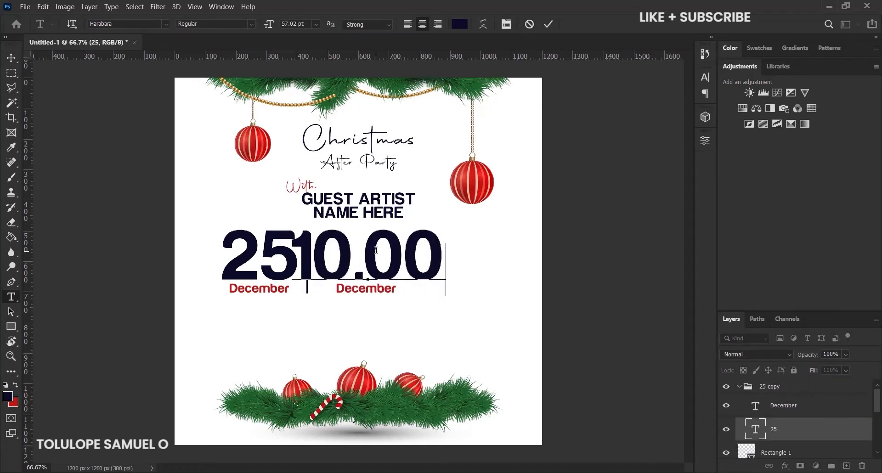
pyautogui.click(548, 24)
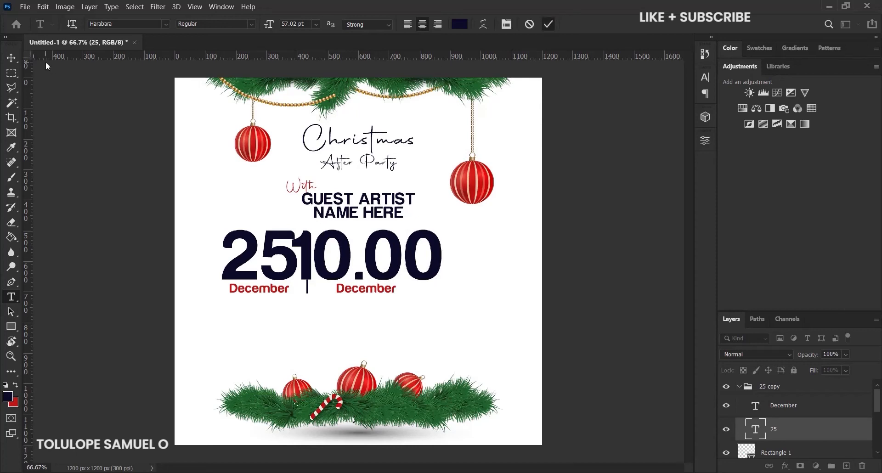
pyautogui.click(18, 64)
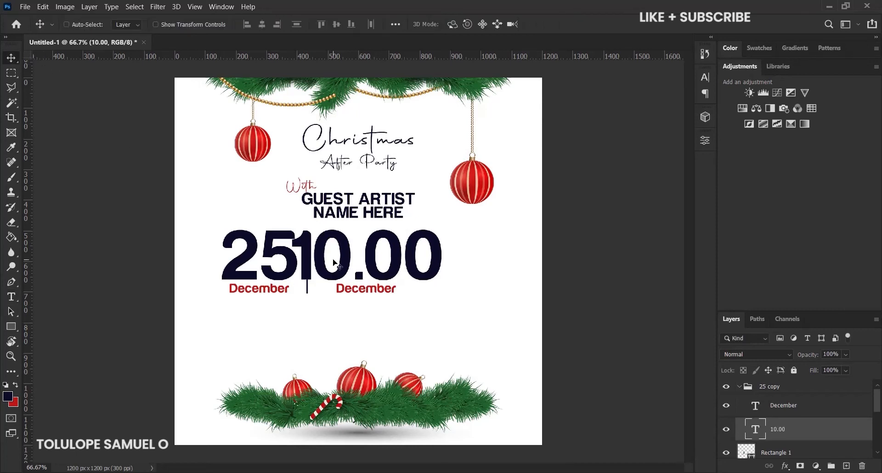
pyautogui.moveTo(338, 263); pyautogui.dragTo(373, 262)
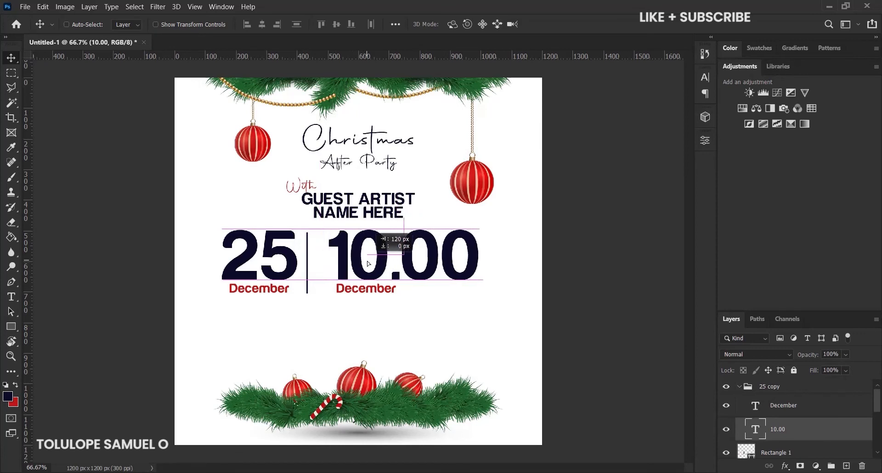
# - Change the duplicated "December" text below "10.00" to "PM Prompt"
pyautogui.press('t')
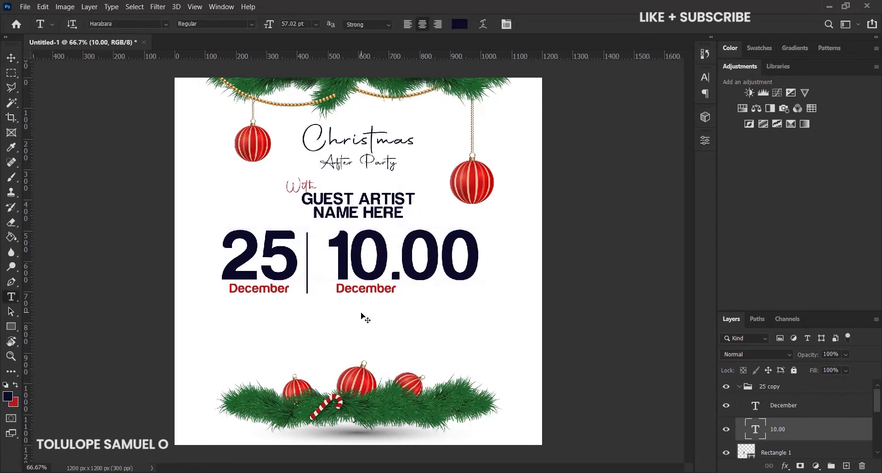
pyautogui.click(361, 288)
pyautogui.doubleClick(361, 288)
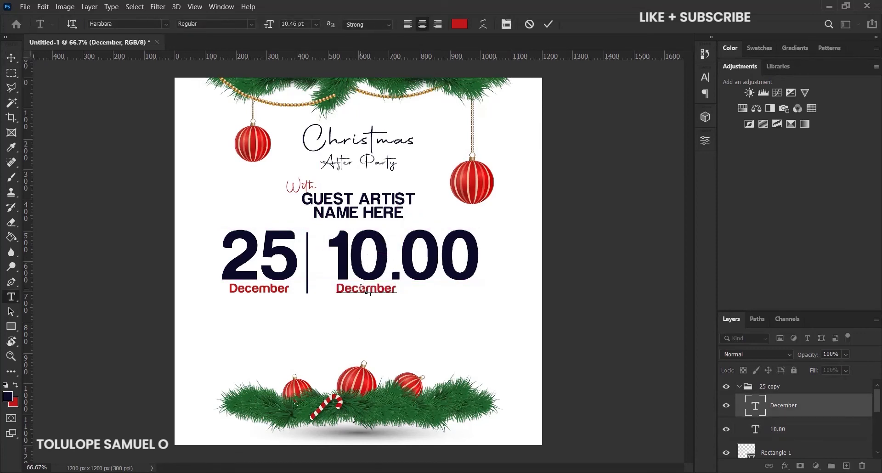
pyautogui.write('PM Prompt')
pyautogui.click(548, 25)
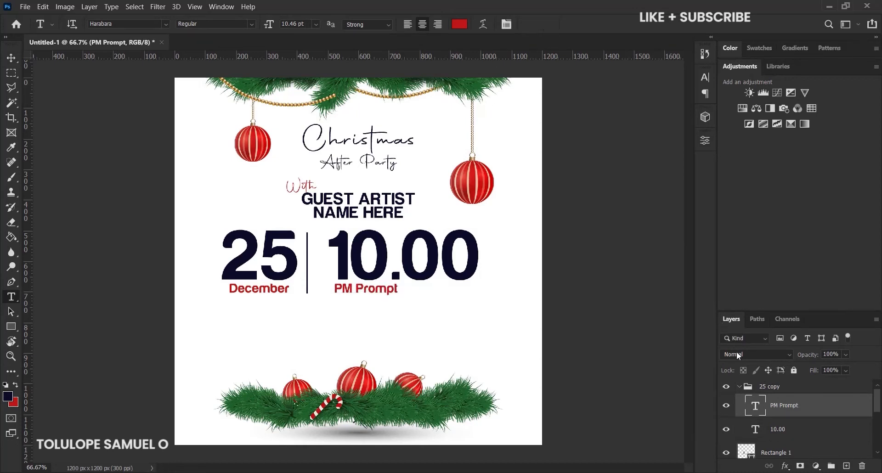
# - Align the horizontal centres of the "PM Prompt" and "10.00" text layers
pyautogui.keyDown('ctrl'); pyautogui.click(785, 433); pyautogui.keyUp('ctrl')
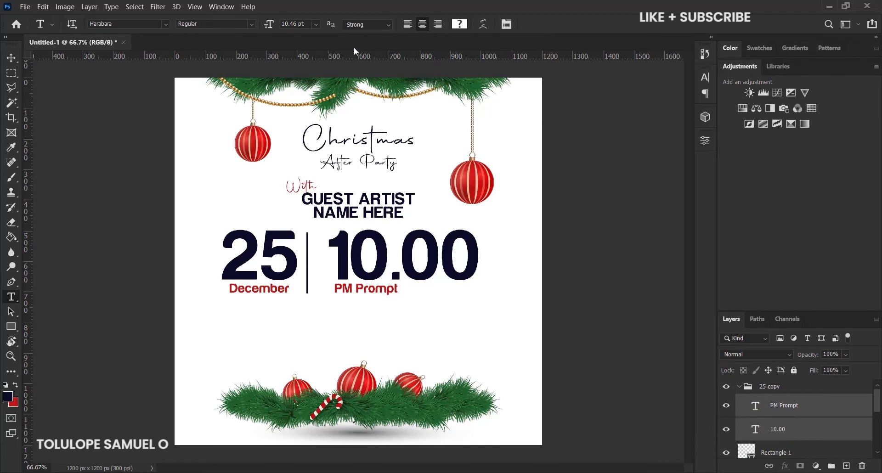
pyautogui.press('v')
pyautogui.click(261, 24)
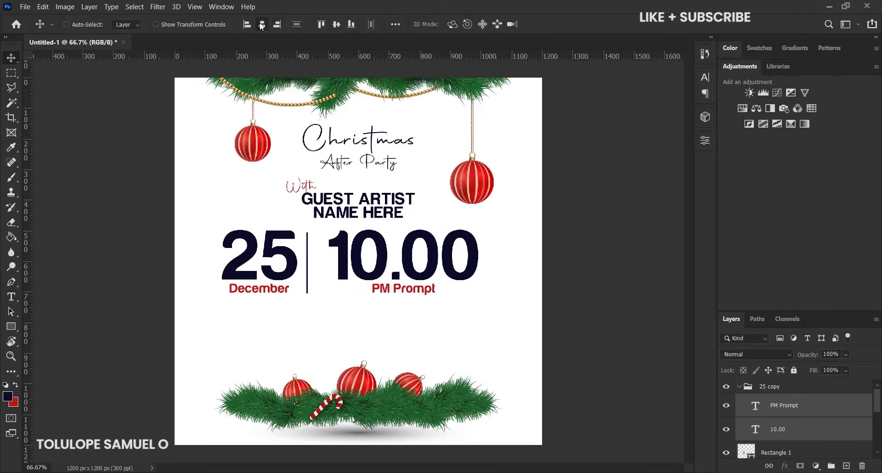
# - Collapse the "25 copy" group and rename it "10 pm"
pyautogui.click(755, 391)
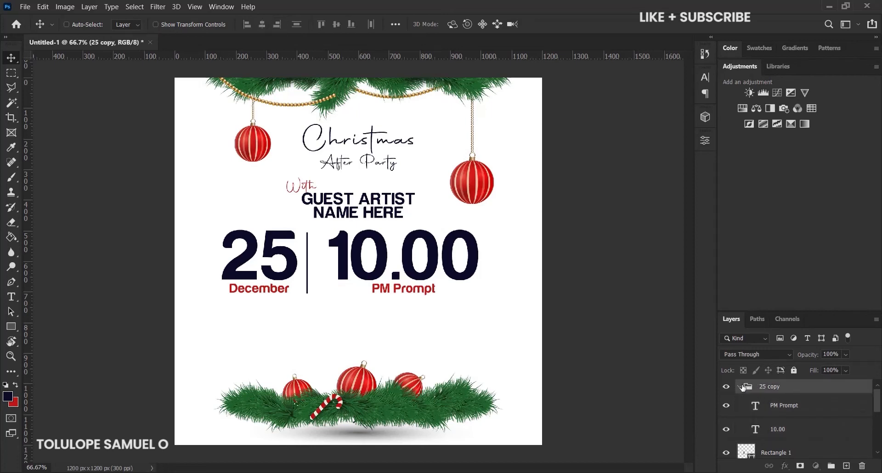
pyautogui.click(740, 386)
pyautogui.doubleClick(770, 387)
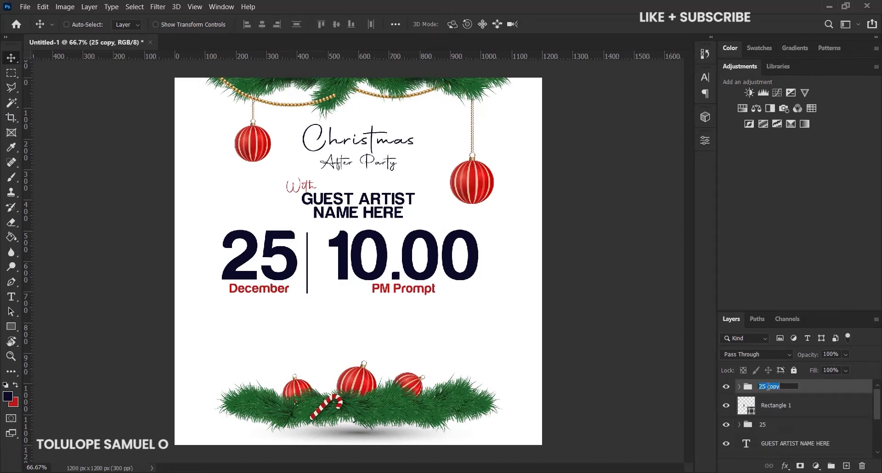
pyautogui.write('10 pm')
pyautogui.press('Return')
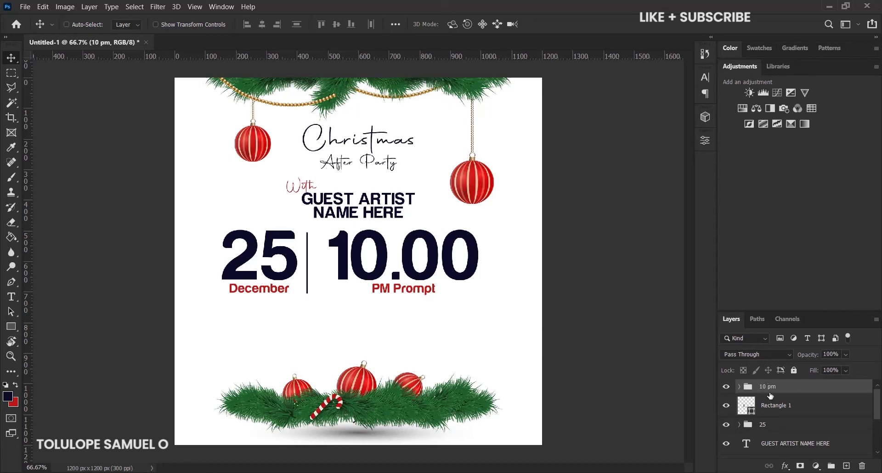
# - Align the vertical centres of the "10 pm" group, Rectangle 1 and "25" group, and distribute them horizontally
pyautogui.keyDown('shift'); pyautogui.click(776, 425); pyautogui.keyUp('shift')
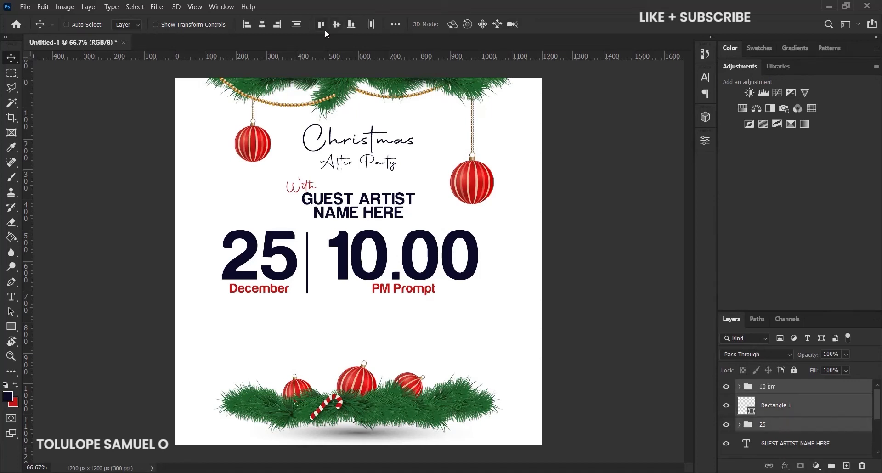
pyautogui.click(337, 25)
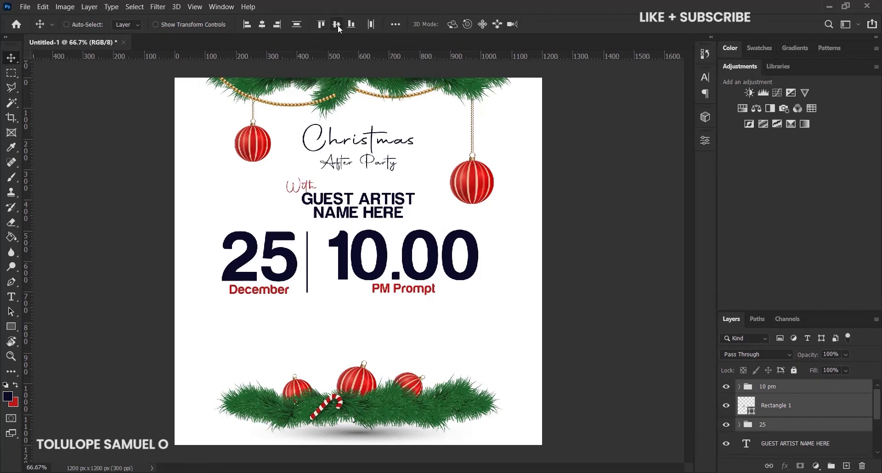
pyautogui.click(372, 24)
# - Group the date, divider and time layers under the name "date and time"
pyautogui.hotkey('ctrl', 'g')
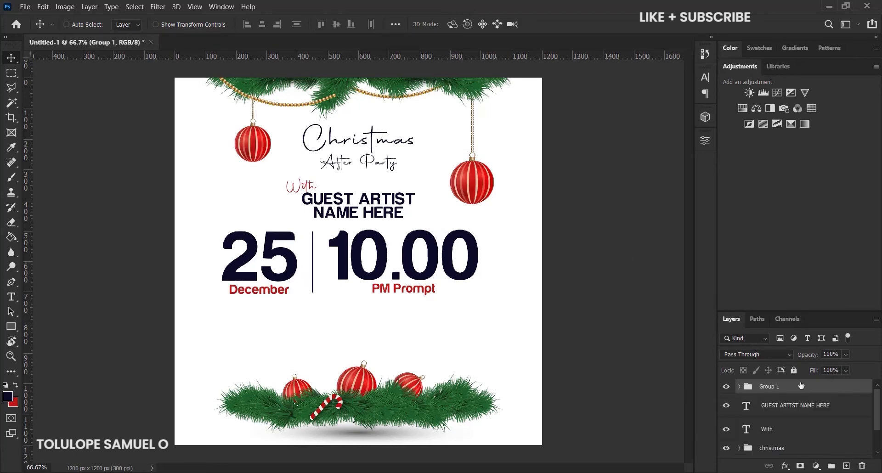
pyautogui.doubleClick(768, 388)
pyautogui.write('date and time')
pyautogui.press('Return')
# - Centre the "date and time" group horizontally on the whole canvas
pyautogui.press('ctrl')
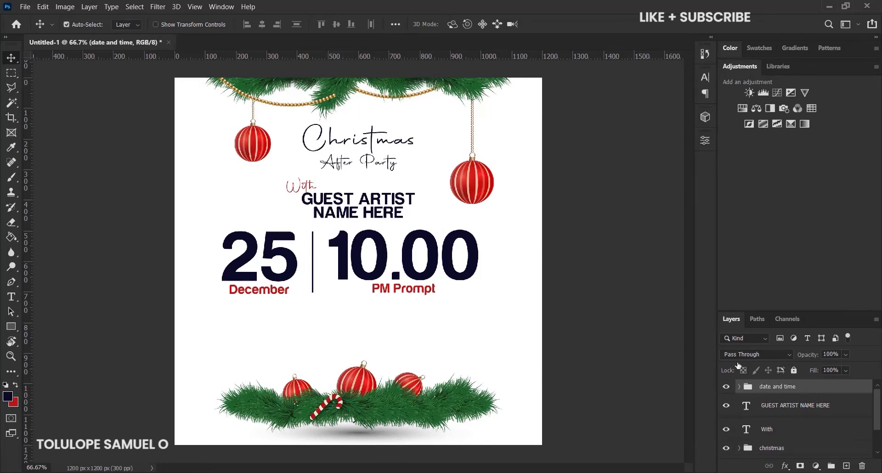
pyautogui.hotkey('ctrl', 'a')
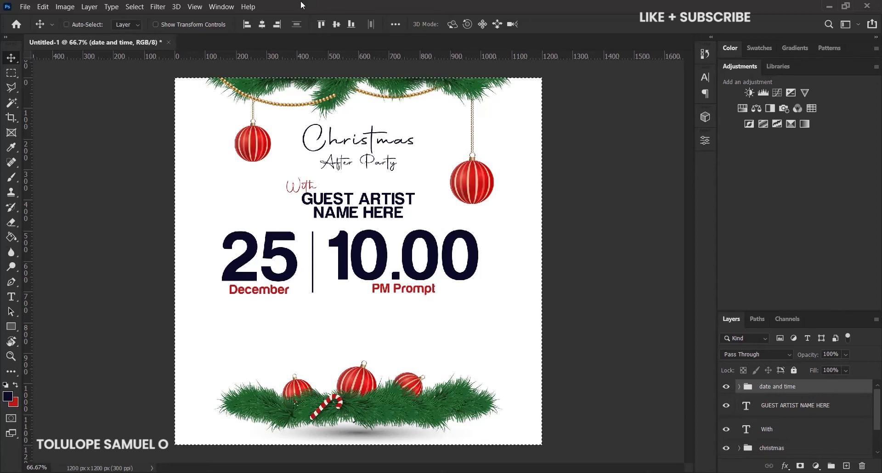
pyautogui.click(263, 26)
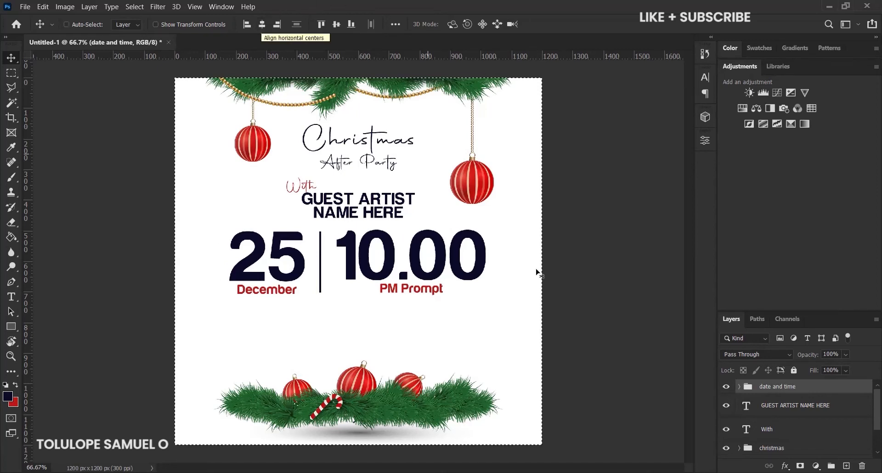
# - Move the "10 pm" group 25 px left and the "25" group slightly right, closer to the divider
pyautogui.click(740, 387)
pyautogui.click(780, 401)
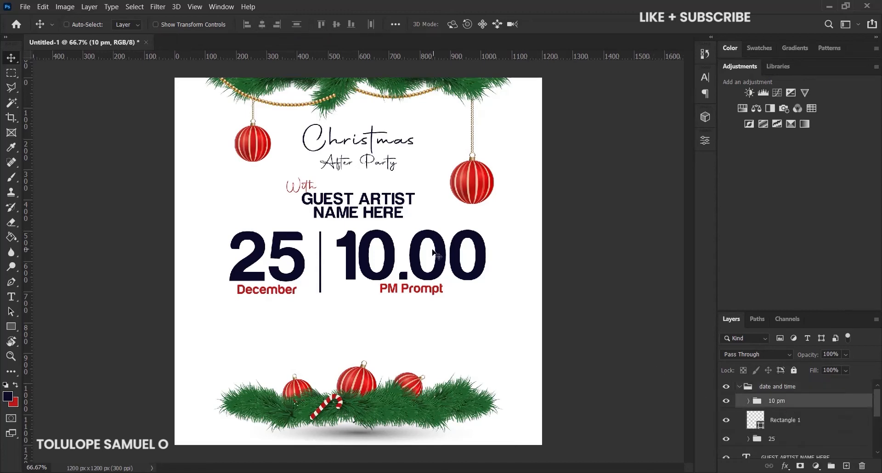
pyautogui.moveTo(434, 252); pyautogui.dragTo(426, 253)
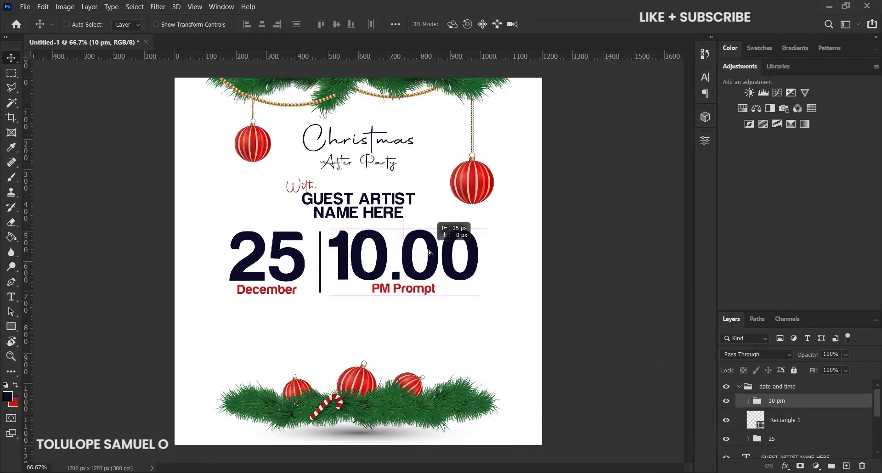
pyautogui.click(774, 446)
pyautogui.moveTo(296, 253); pyautogui.dragTo(298, 254)
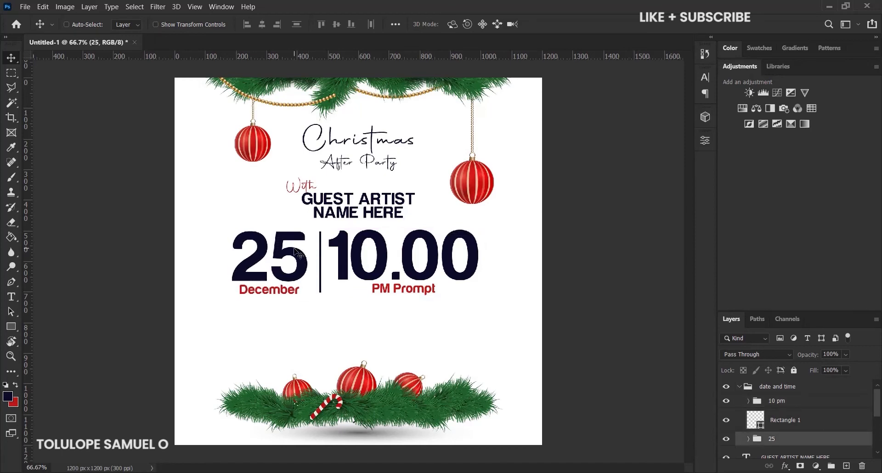
# - Distribute the "10 pm" group, Rectangle 1 and "25" group horizontally so the divider sits evenly between them
pyautogui.keyDown('shift'); pyautogui.click(788, 399); pyautogui.keyUp('shift')
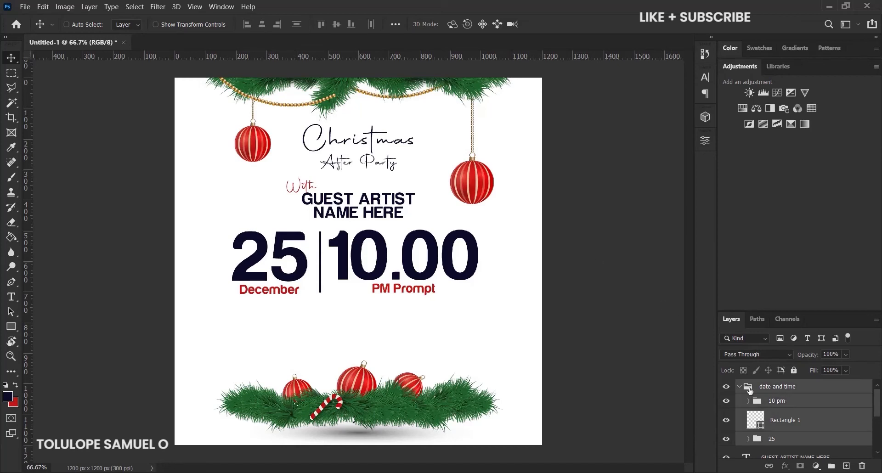
pyautogui.click(761, 402)
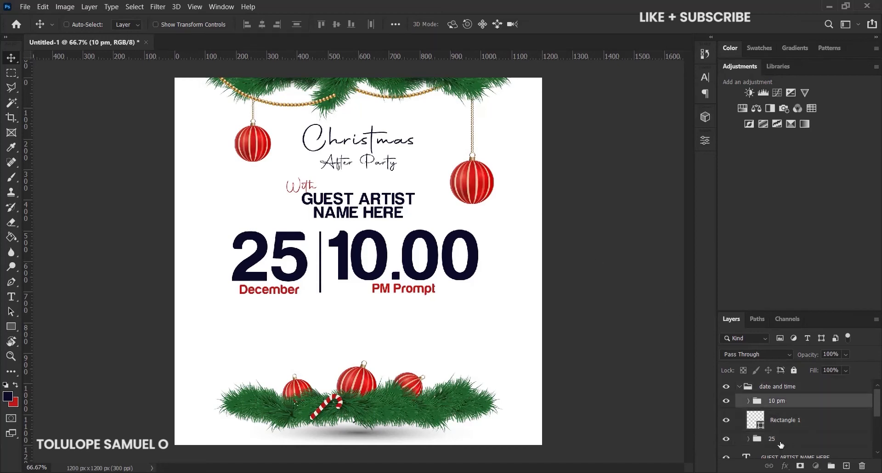
pyautogui.keyDown('shift'); pyautogui.click(781, 442); pyautogui.keyUp('shift')
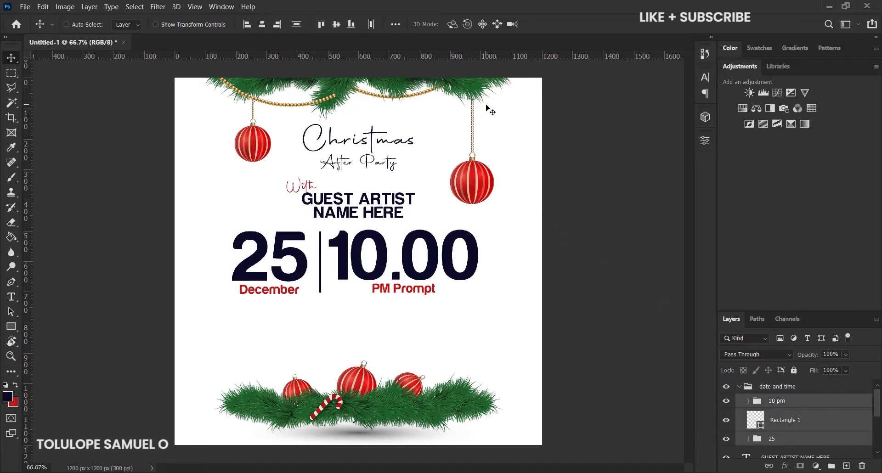
pyautogui.click(371, 25)
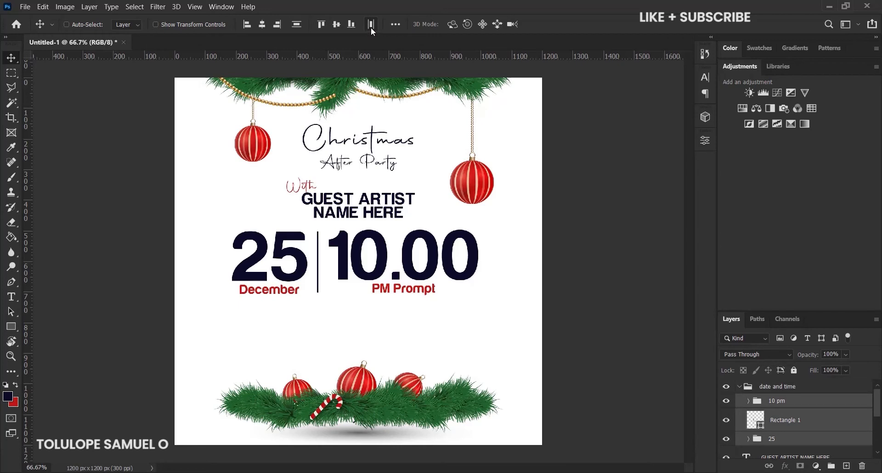
# - Collapse the "date and time" group, centre it horizontally on the canvas again, and clear the selection
pyautogui.click(738, 387)
pyautogui.hotkey('ctrl', 'a')
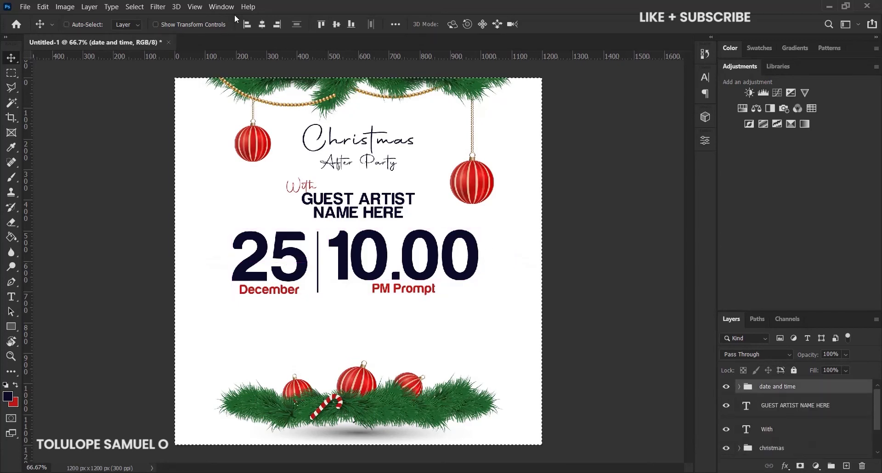
pyautogui.click(262, 24)
pyautogui.hotkey('ctrl', 'd')
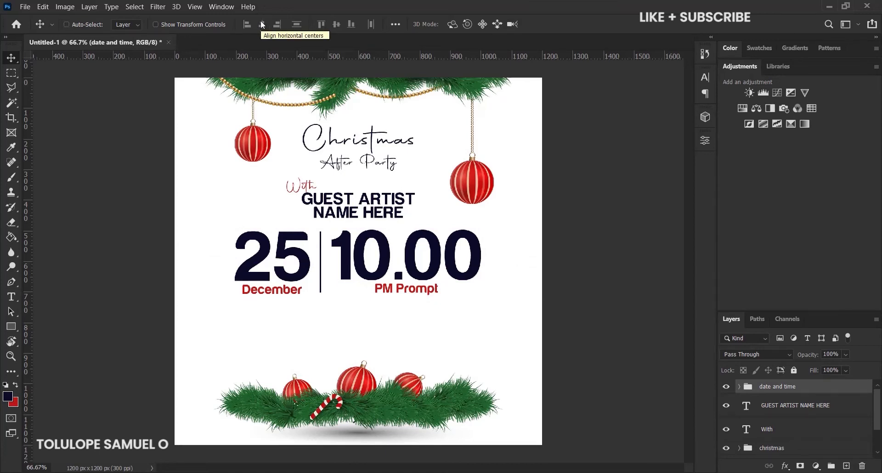
pyautogui.hotkey('ctrl', 't')
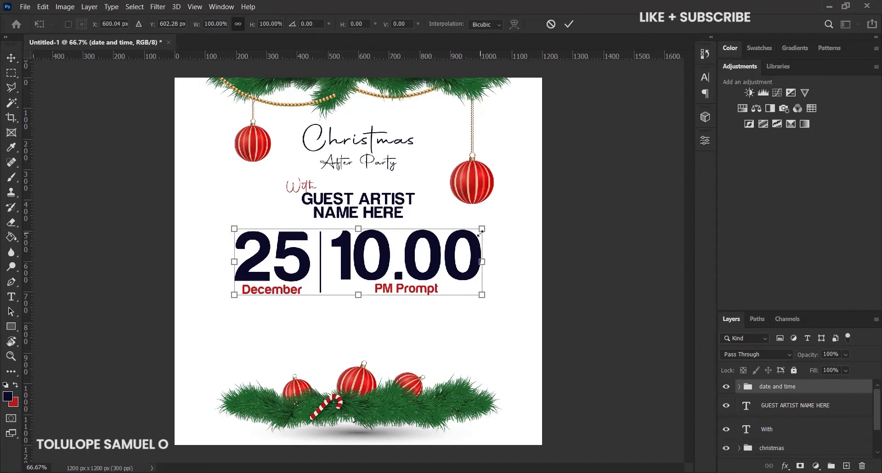
pyautogui.moveTo(480, 234)
pyautogui.mouseDown()
pyautogui.moveTo(465, 229)
pyautogui.moveTo(479, 225)
pyautogui.mouseUp()
pyautogui.moveTo(449, 250); pyautogui.dragTo(437, 254)
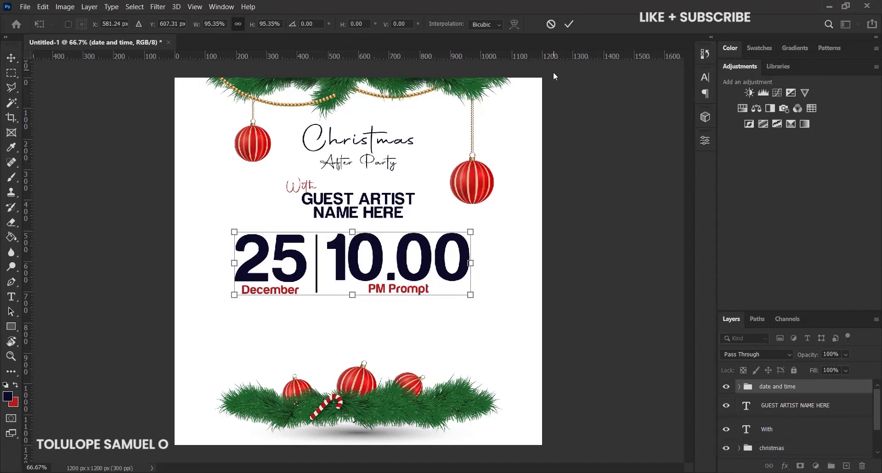
pyautogui.click(553, 26)
# - Scale the "date and time" group down slightly about its centre and nudge it up 6 px
pyautogui.hotkey('ctrl', 't')
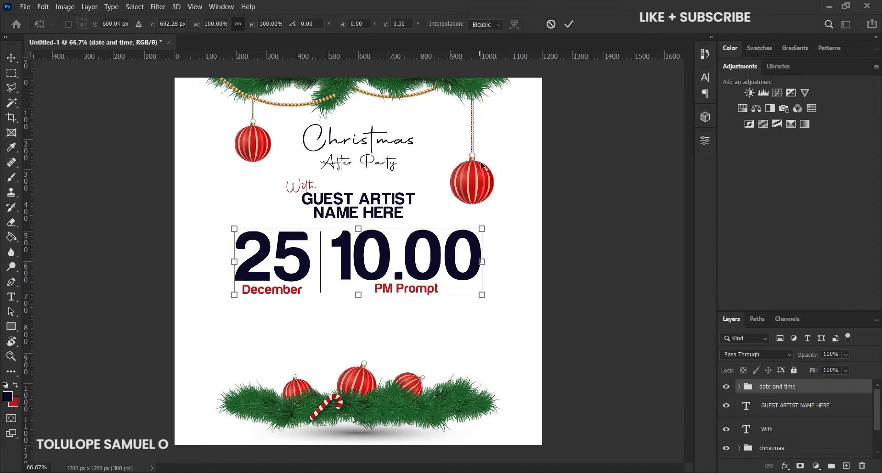
pyautogui.moveTo(485, 225); pyautogui.dragTo(467, 233)
pyautogui.press('Return')
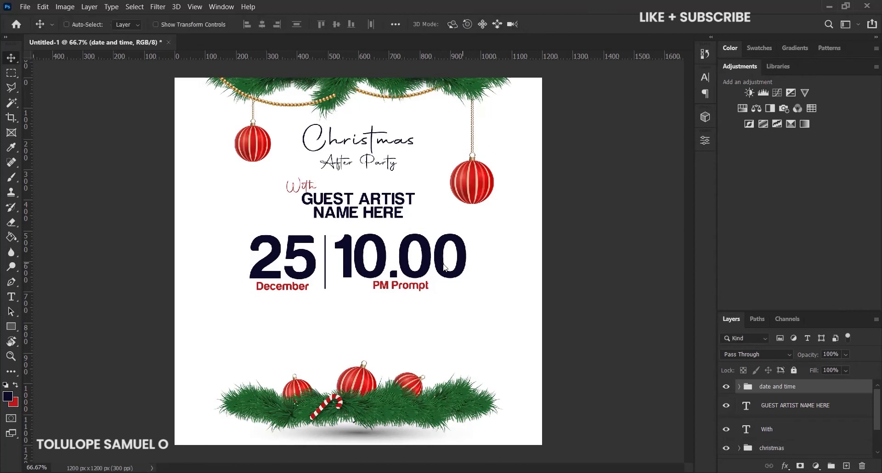
pyautogui.press('Up')
pyautogui.press('Up')
pyautogui.press('Up')
pyautogui.press('Up')
pyautogui.press('Up')
pyautogui.press('Up')
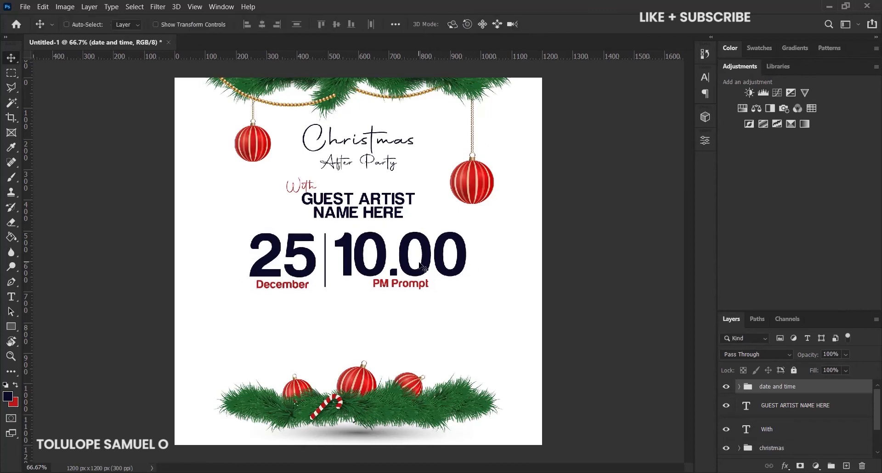
# - Nudge the "date and time" group down 3 px
pyautogui.press('Down')
pyautogui.press('Down')
pyautogui.press('Down')
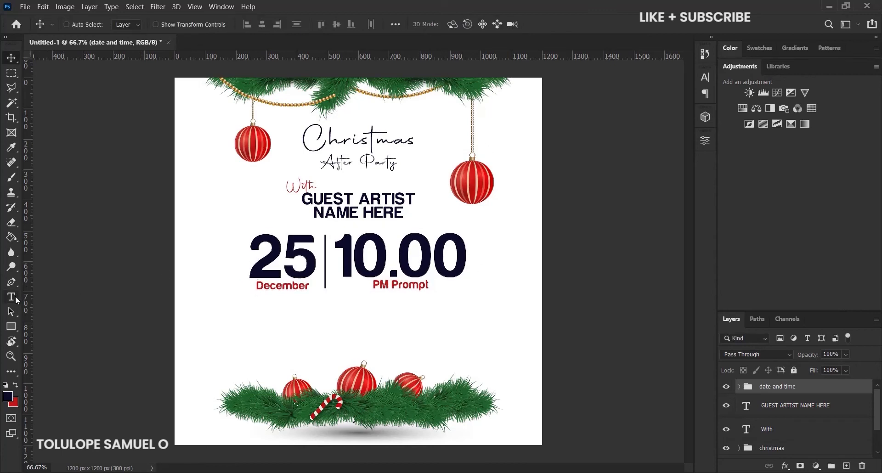
# - Add a text line reading "Venue: Emeralds Club House Beside" in the blank area below the date and time block
pyautogui.click(16, 298)
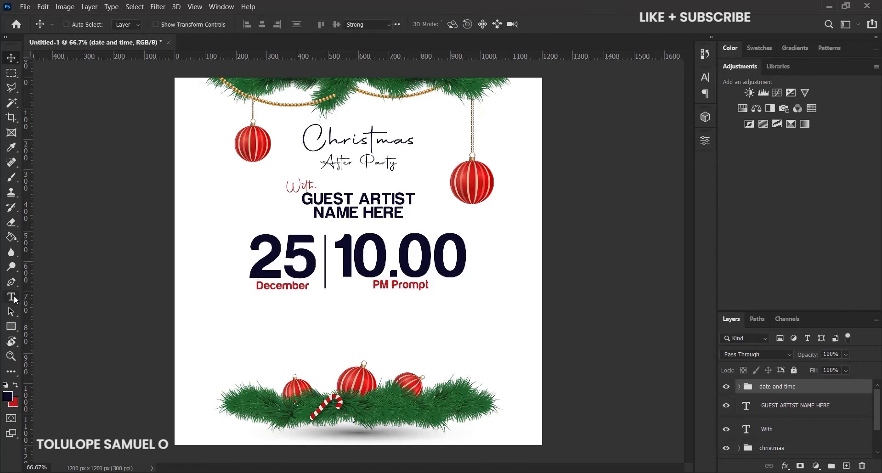
pyautogui.click(274, 322)
pyautogui.write('nue')
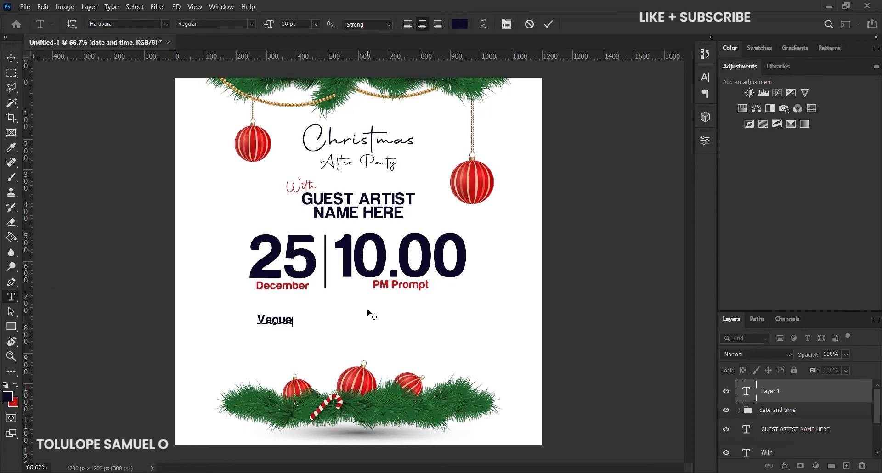
pyautogui.write(': Em')
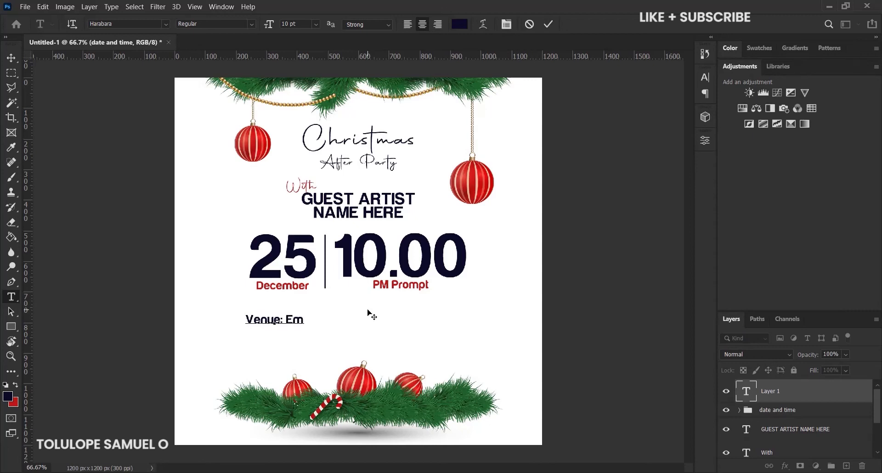
pyautogui.write('erlad')
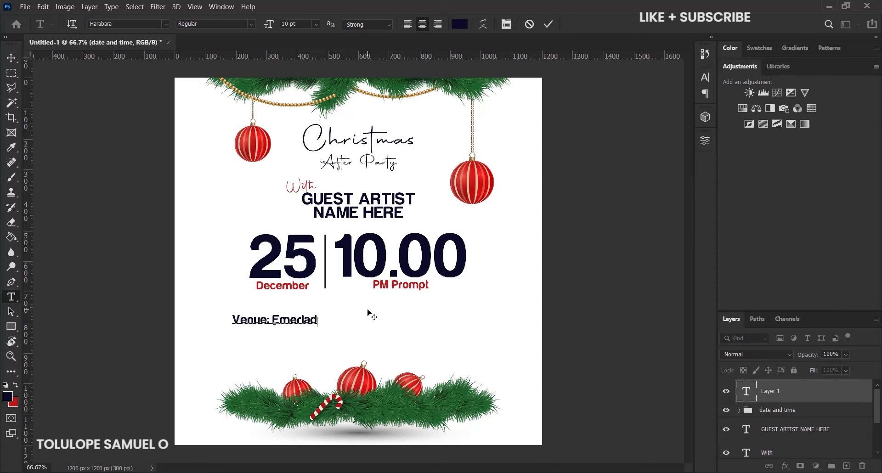
pyautogui.press('BackSpace')
pyautogui.press('BackSpace')
pyautogui.press('BackSpace')
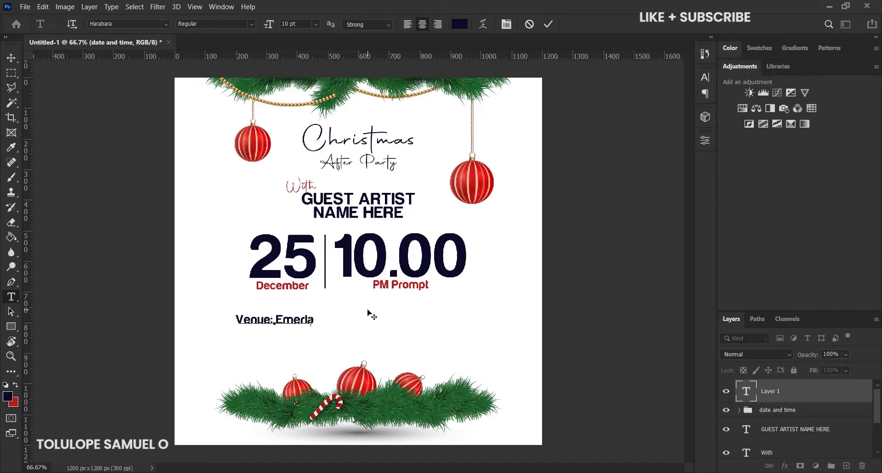
pyautogui.write('a')
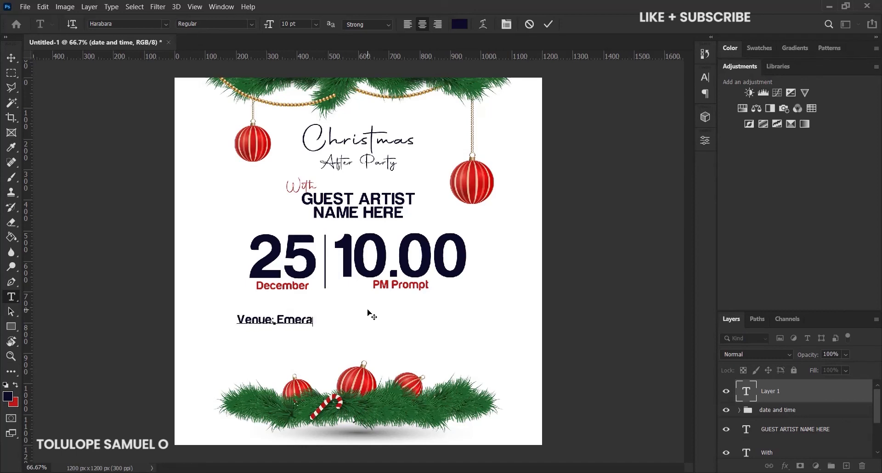
pyautogui.write('lds')
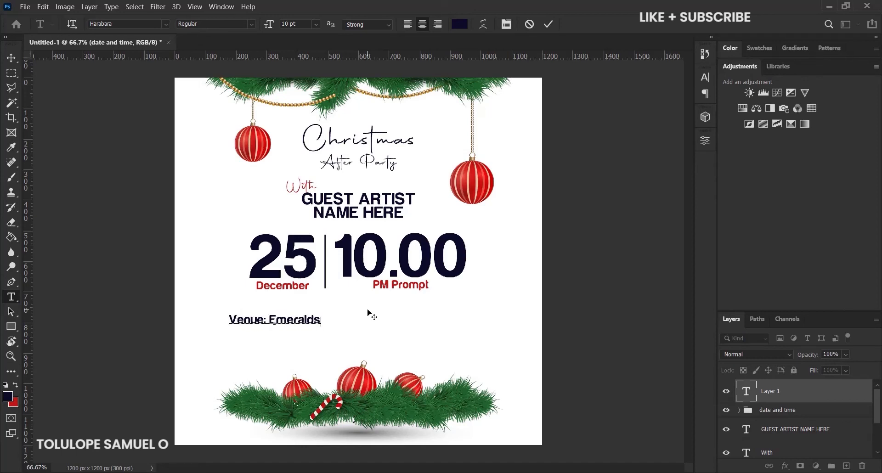
pyautogui.write(' Clubs')
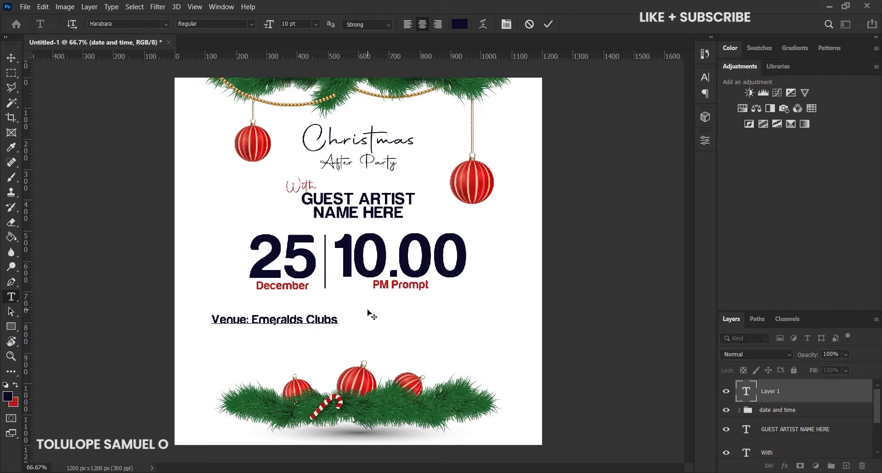
pyautogui.press('BackSpace')
pyautogui.write('Hou')
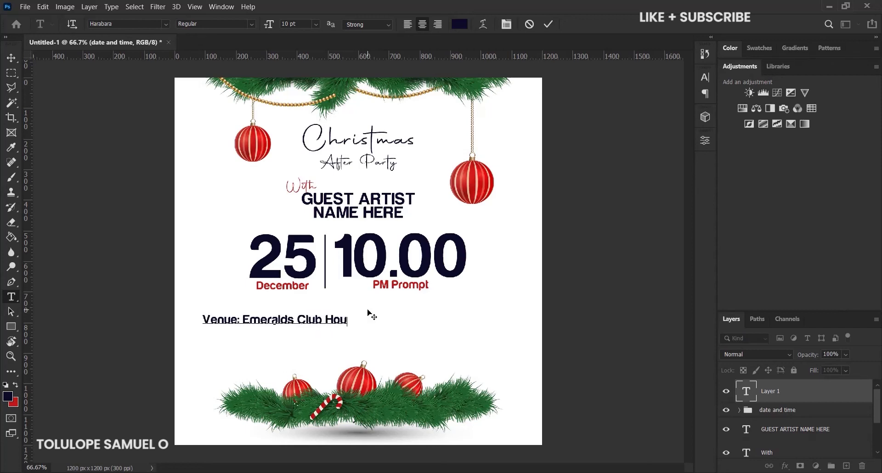
pyautogui.write('se Besid')
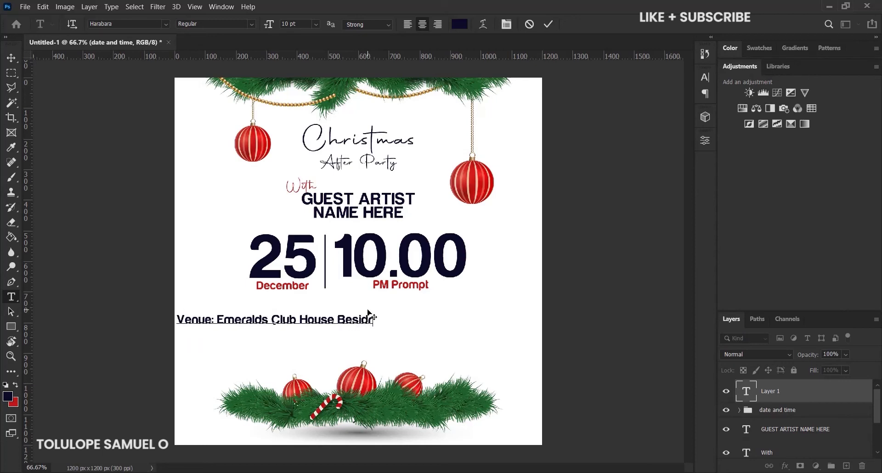
pyautogui.write('e')
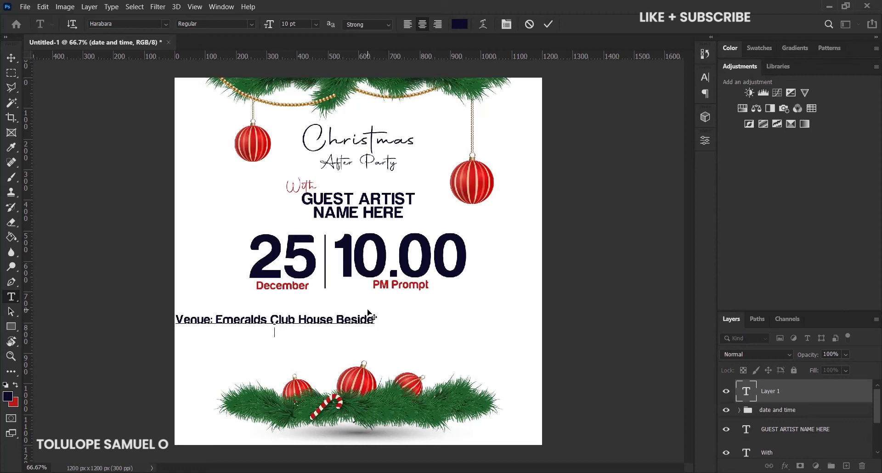
# - Add "Jump House Junction" as the second line of the venue text and commit the text
pyautogui.write('Jump House jU')
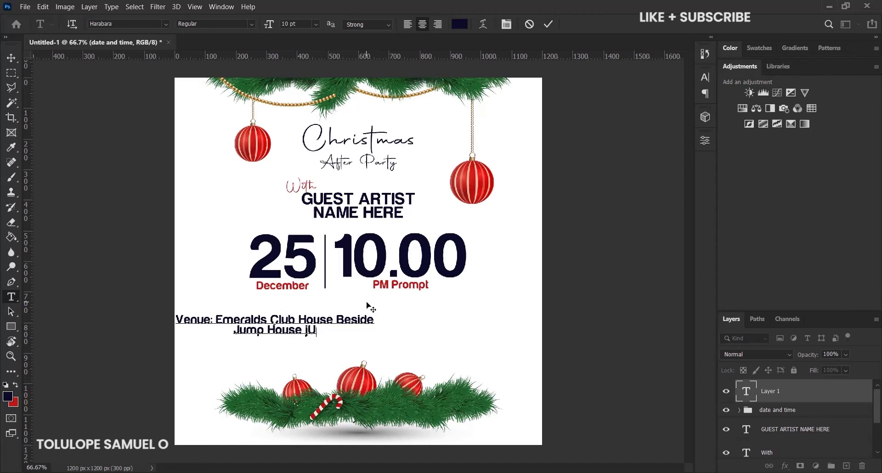
pyautogui.press('BackSpace')
pyautogui.press('BackSpace')
pyautogui.write('Ju')
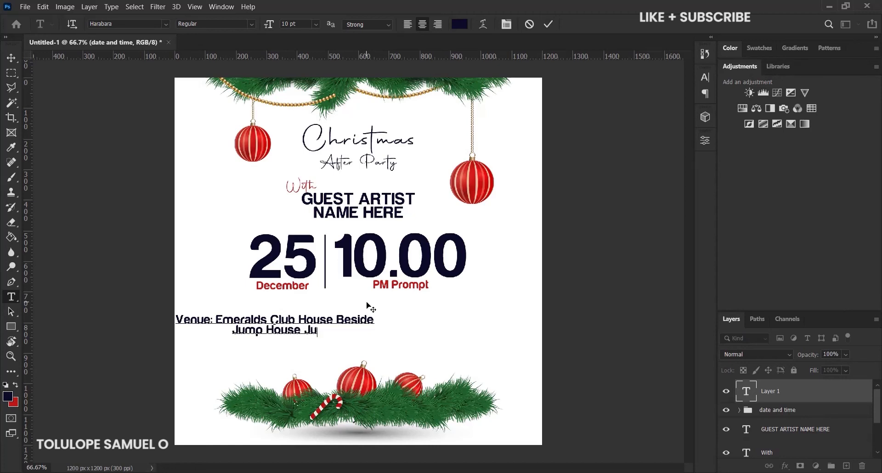
pyautogui.write('nction')
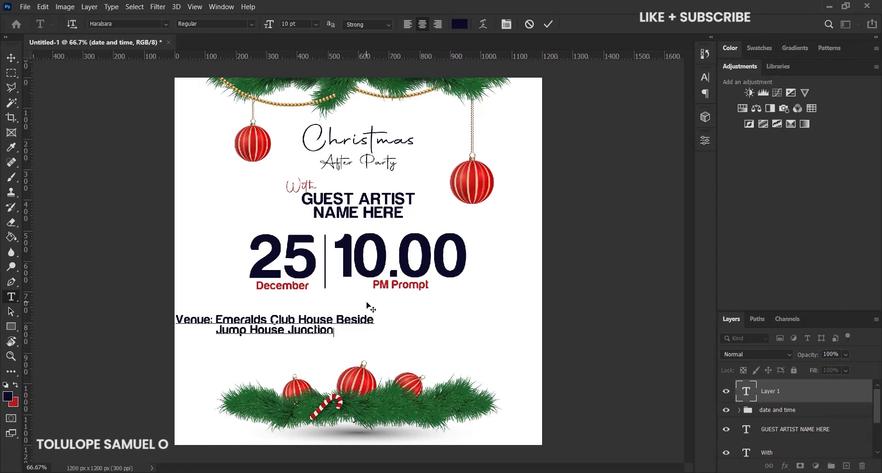
pyautogui.click(553, 21)
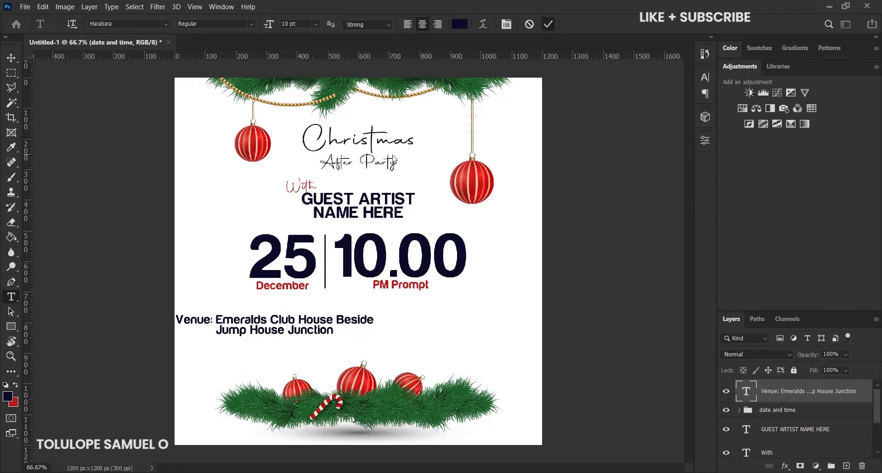
# - Centre the venue text horizontally on the whole canvas and clear the selection
pyautogui.press('v')
pyautogui.hotkey('ctrl', 'a')
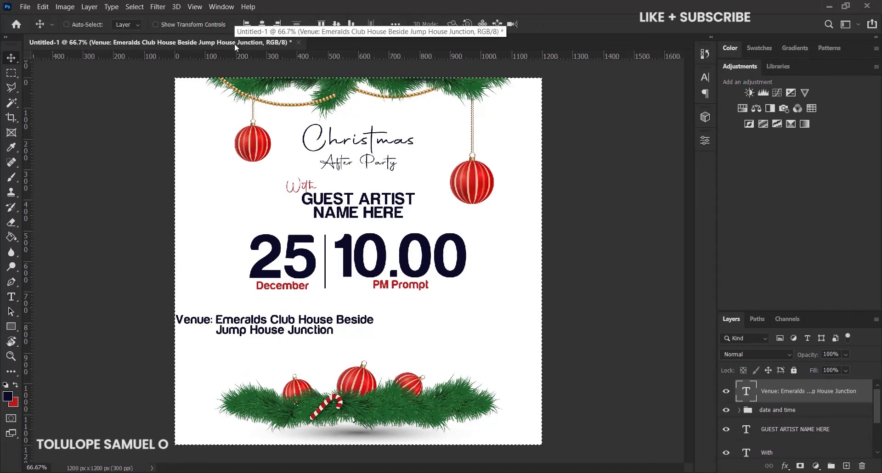
pyautogui.click(266, 24)
pyautogui.hotkey('ctrl', 'd')
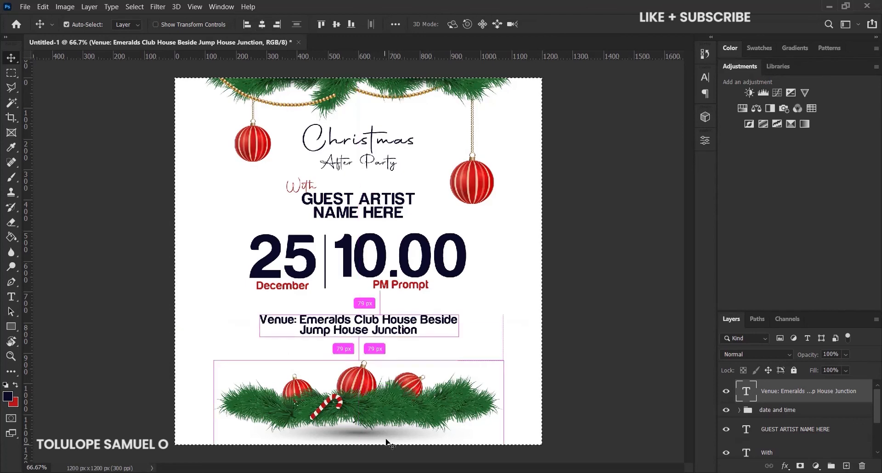
# - Nudge the venue text up until it sits closely below the date and time block
pyautogui.hotkey('shift', 'Up')
pyautogui.hotkey('shift', 'Up')
pyautogui.hotkey('shift', 'Up')
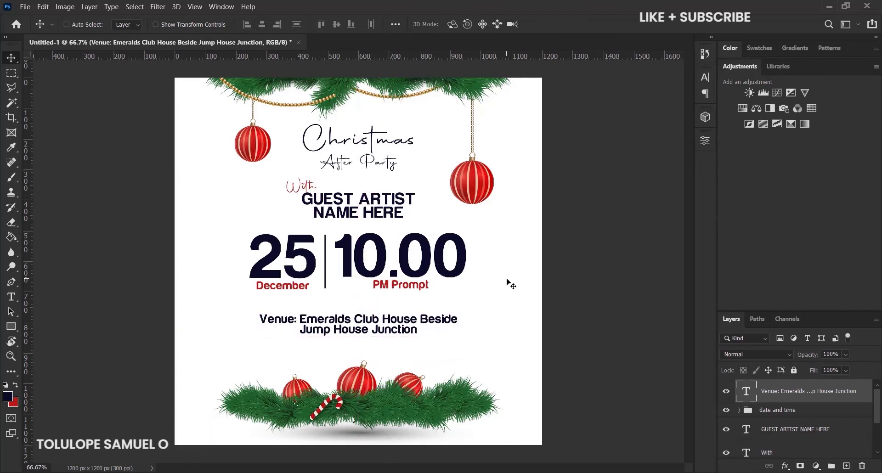
pyautogui.press('Up')
pyautogui.press('Up')
pyautogui.press('Up')
pyautogui.press('Up')
pyautogui.press('Up')
pyautogui.press('Up')
pyautogui.press('Up')
pyautogui.press('Up')
pyautogui.press('Up')
pyautogui.press('Up')
pyautogui.press('Up')
pyautogui.press('Up')
pyautogui.press('Up')
pyautogui.press('Up')
pyautogui.press('Up')
pyautogui.press('Up')
pyautogui.press('Up')
pyautogui.press('Up')
pyautogui.press('Up')
pyautogui.press('Up')
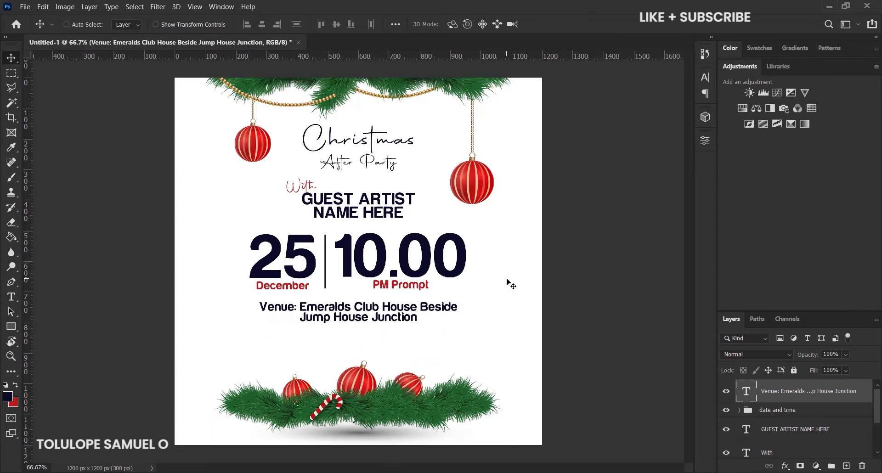
# - Scale the venue text up slightly about its centre to 10.57 pt and place a duplicate directly below it
pyautogui.hotkey('ctrl', 't')
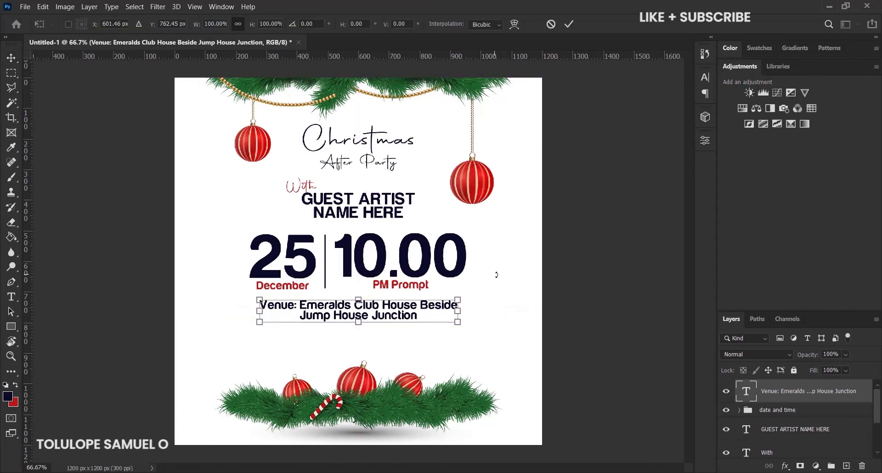
pyautogui.moveTo(458, 299); pyautogui.dragTo(464, 299)
pyautogui.press('Return')
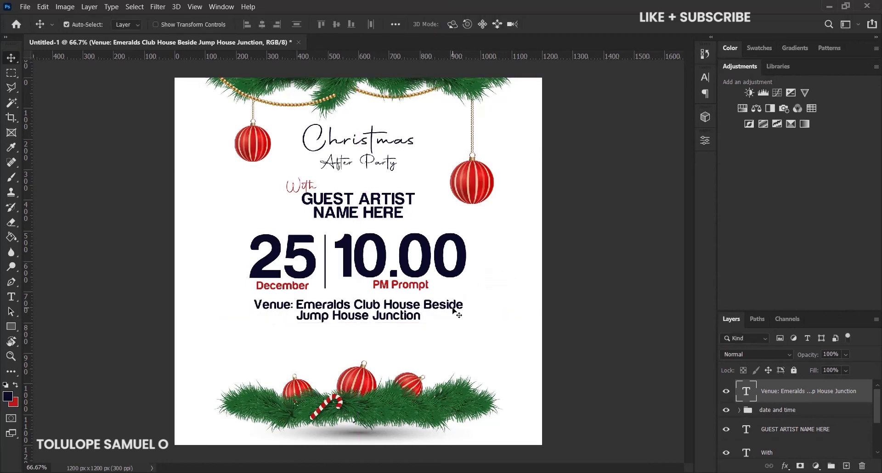
pyautogui.hotkey('ctrl', 'j')
pyautogui.moveTo(411, 307); pyautogui.dragTo(409, 331)
# - Replace the duplicated venue text with "Featuring: Music"
pyautogui.press('t')
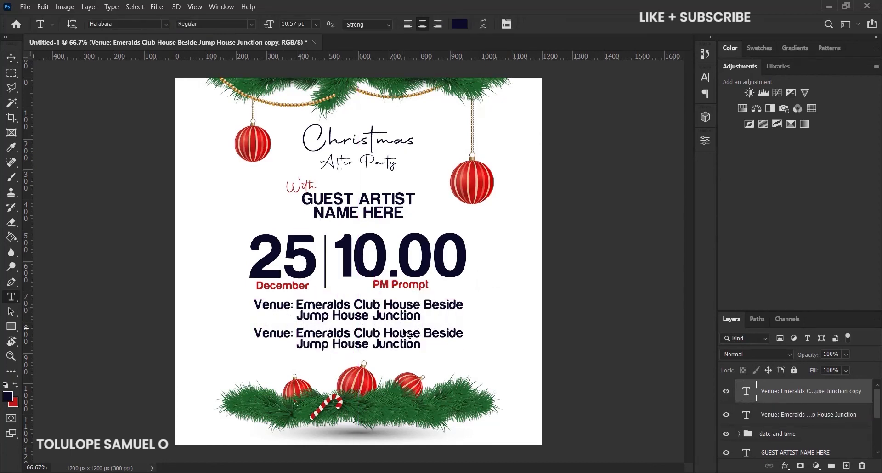
pyautogui.click(396, 337)
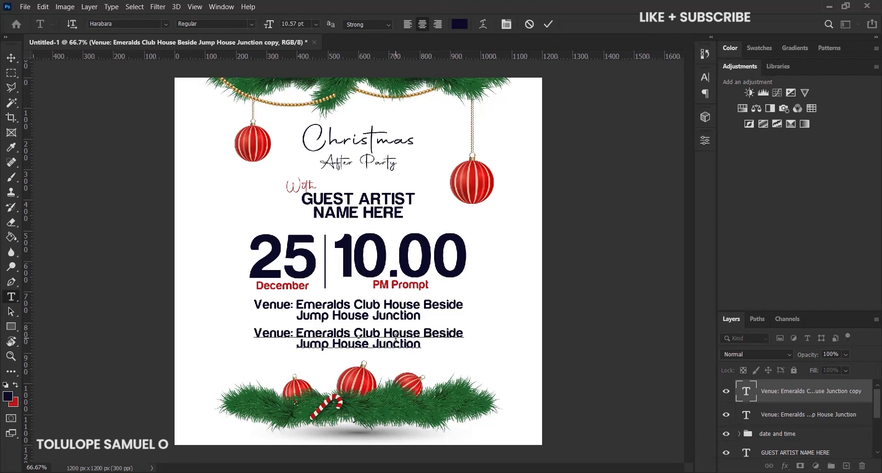
pyautogui.hotkey('ctrl', 'a')
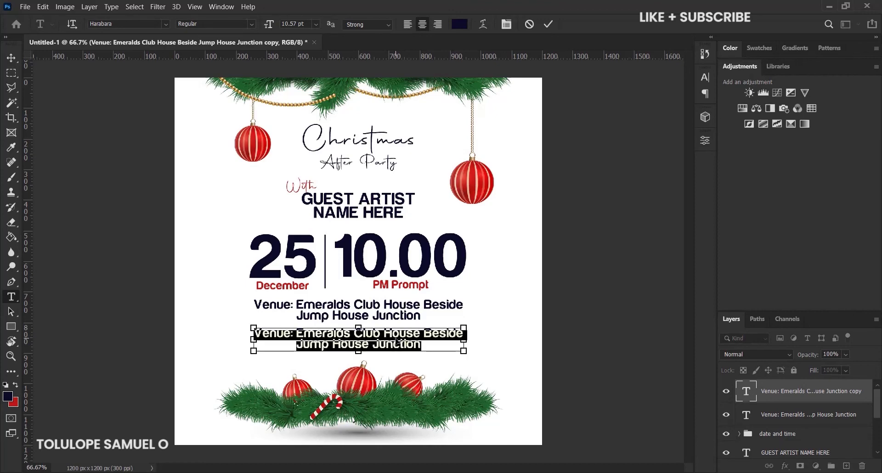
pyautogui.write('Eeaturin')
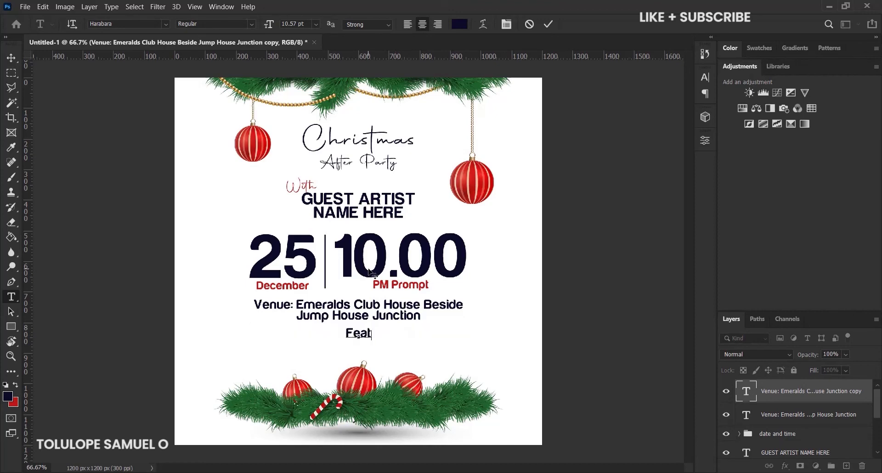
pyautogui.write('g')
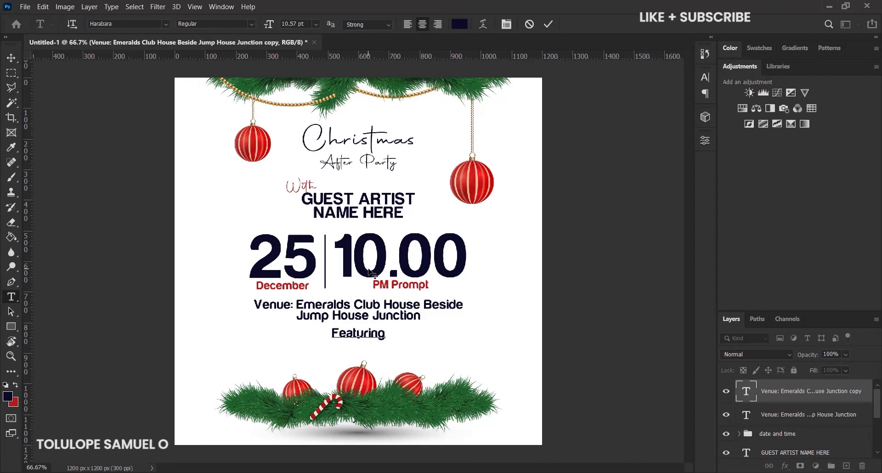
pyautogui.write(': Music')
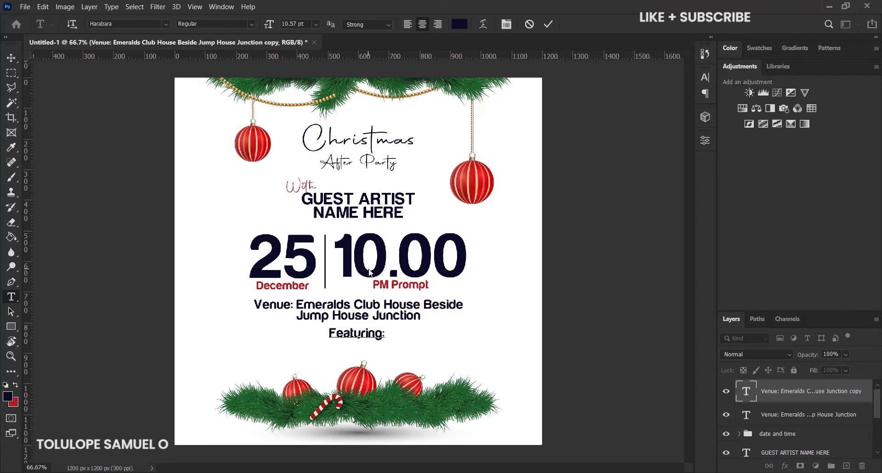
# - Complete the featuring line so it reads "Featuring: Music | Food | Drinks | Party life etc."
pyautogui.write(' |')
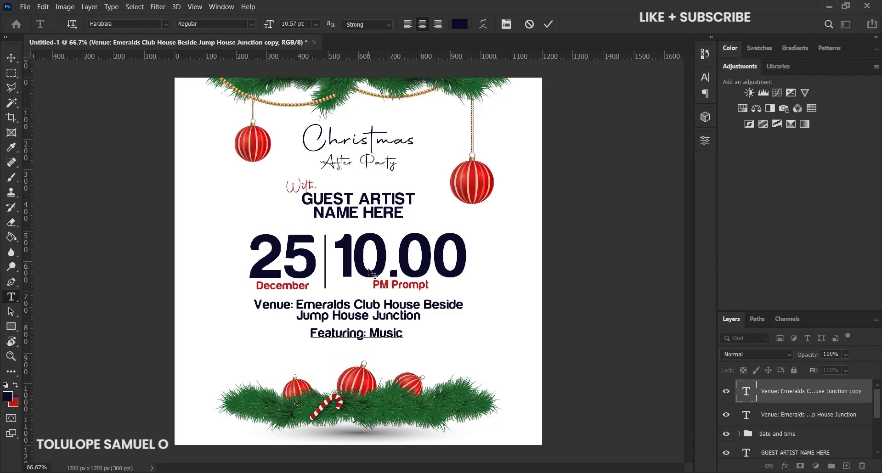
pyautogui.write(' F')
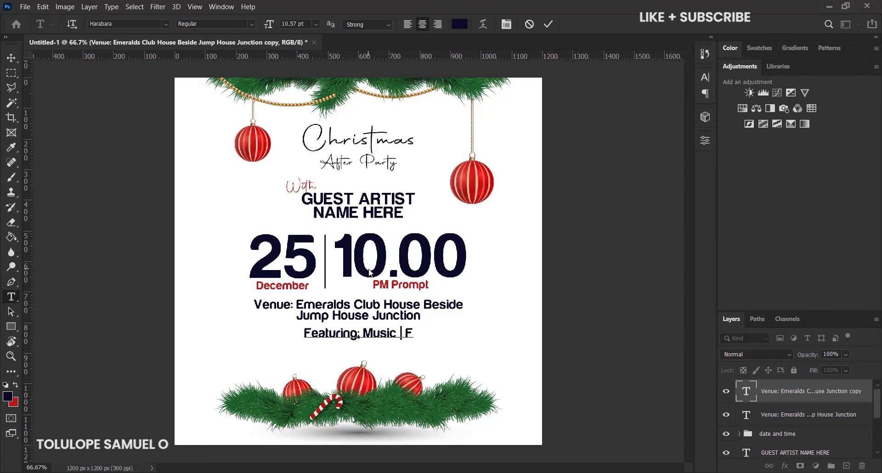
pyautogui.write('ood | ')
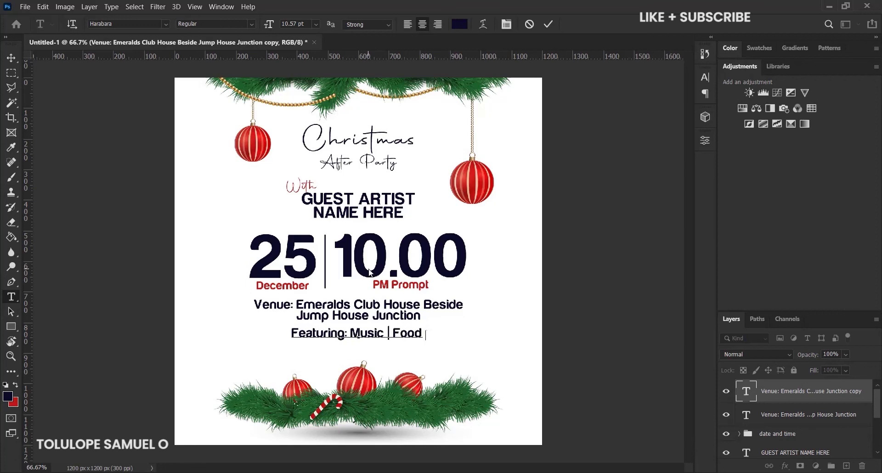
pyautogui.write('Drin')
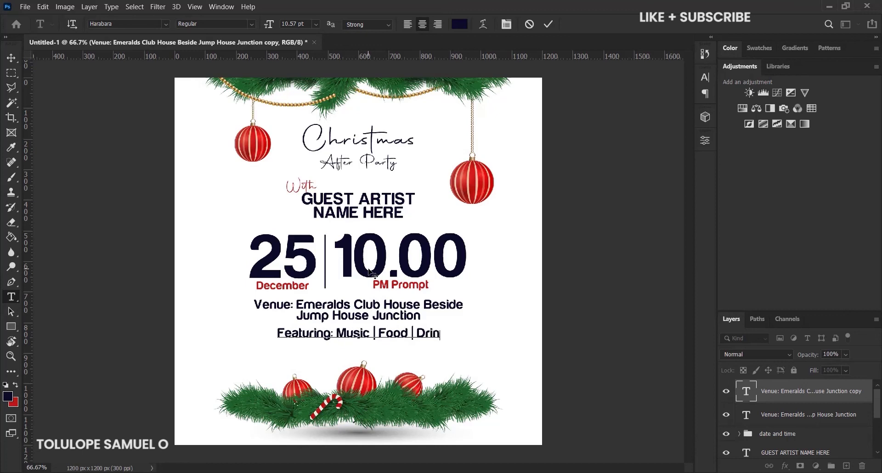
pyautogui.write('ks |')
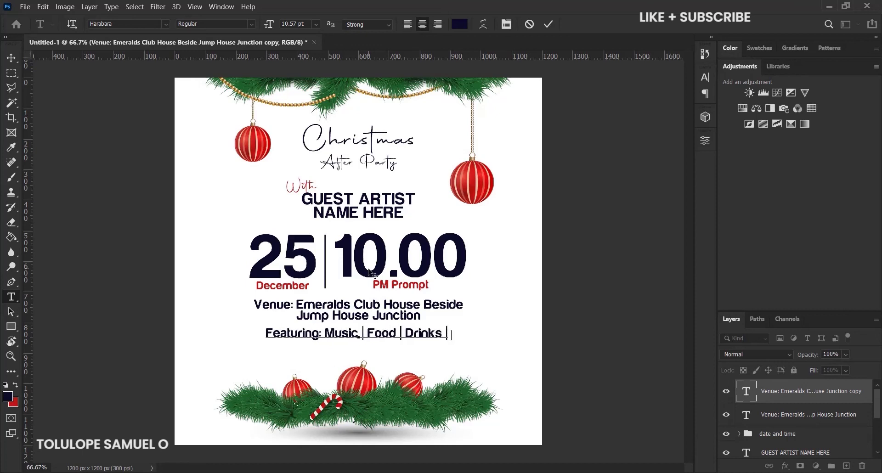
pyautogui.write(' Party ')
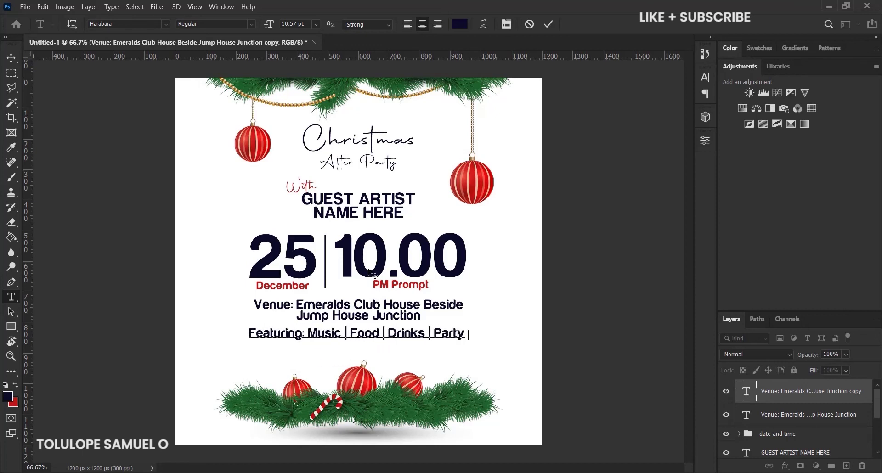
pyautogui.write('|')
pyautogui.press('BackSpace')
pyautogui.press('BackSpace')
pyautogui.write('lif')
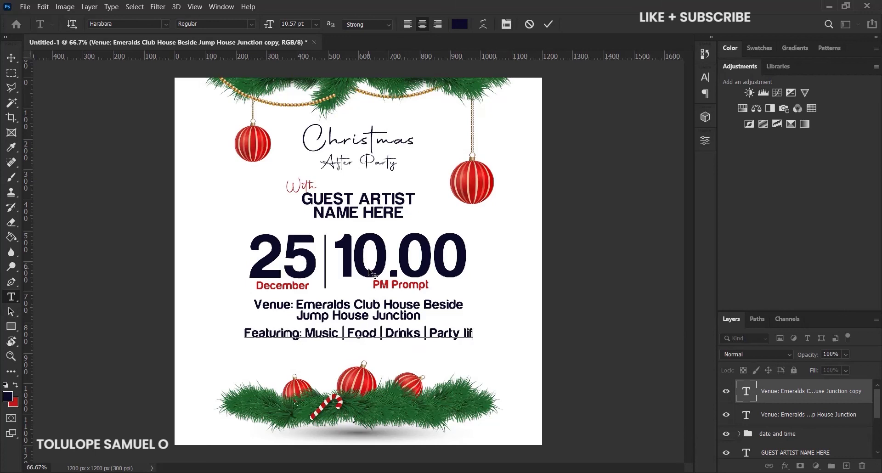
pyautogui.write('e etc')
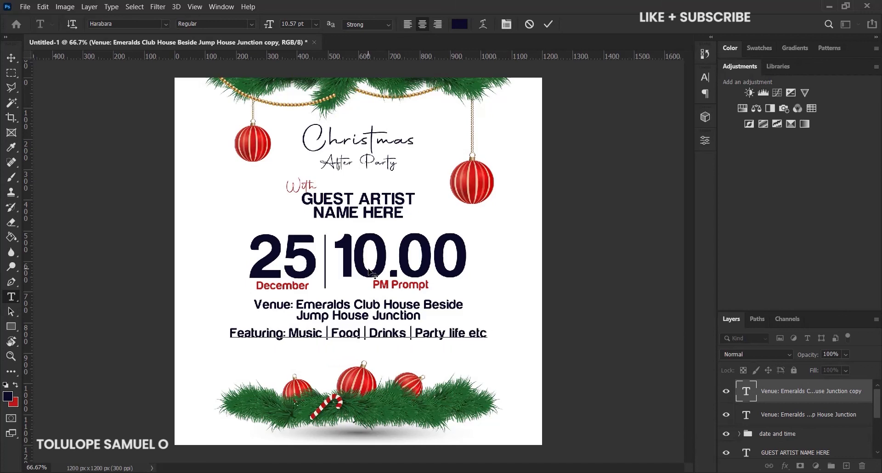
pyautogui.write('.')
# - Recolour the whole featuring line with the red background swatch colour and commit the text edit
pyautogui.hotkey('ctrl', 'a')
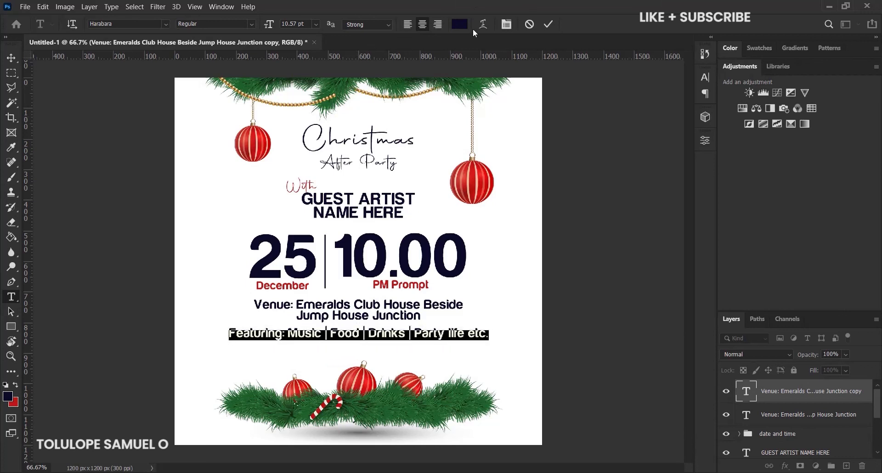
pyautogui.click(461, 25)
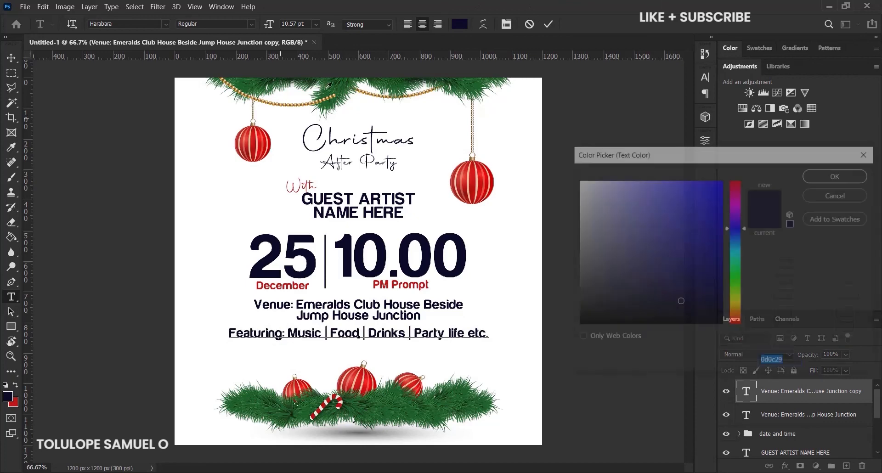
pyautogui.click(18, 400)
pyautogui.click(812, 175)
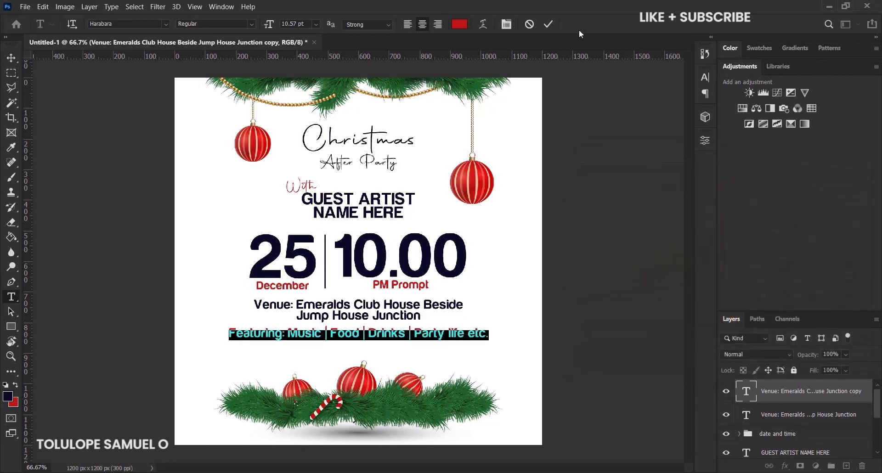
pyautogui.click(548, 24)
pyautogui.press('v')
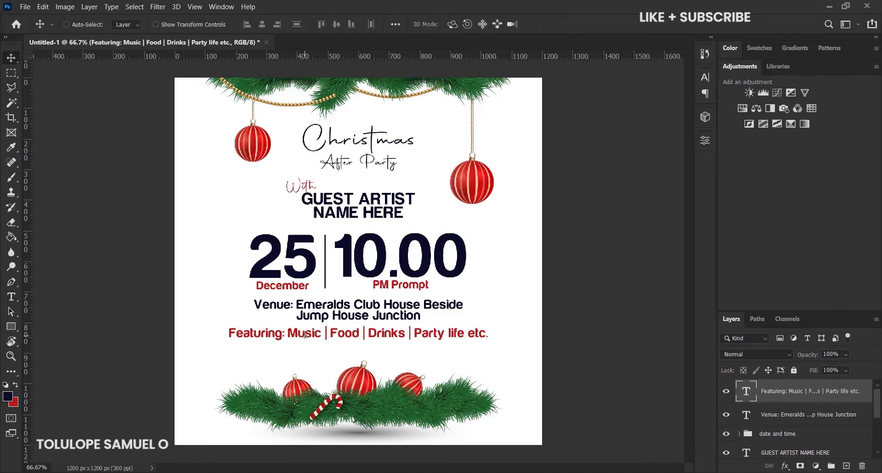
# - Scale the featuring line down about its centre to about 84% so it matches the venue text's width
pyautogui.hotkey('ctrl', 't')
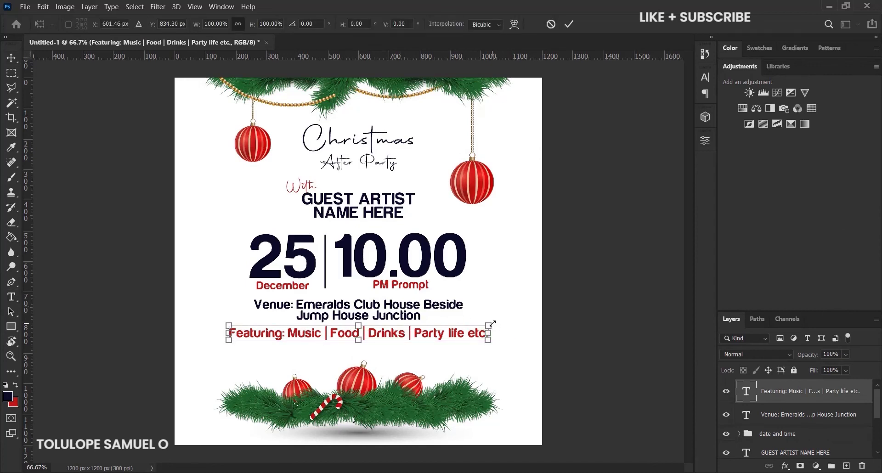
pyautogui.moveTo(491, 324); pyautogui.dragTo(472, 323)
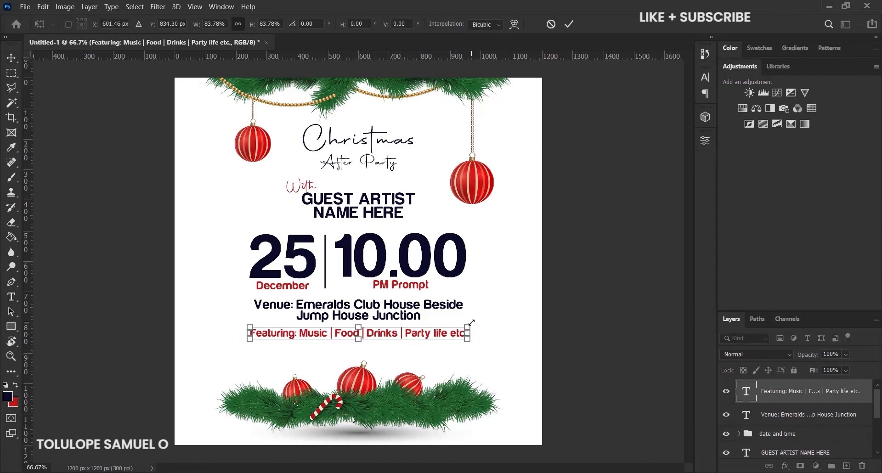
pyautogui.click(568, 25)
# - Centre the featuring line horizontally on the whole canvas, clear the selection and nudge the line slightly down
pyautogui.hotkey('ctrl', 'a')
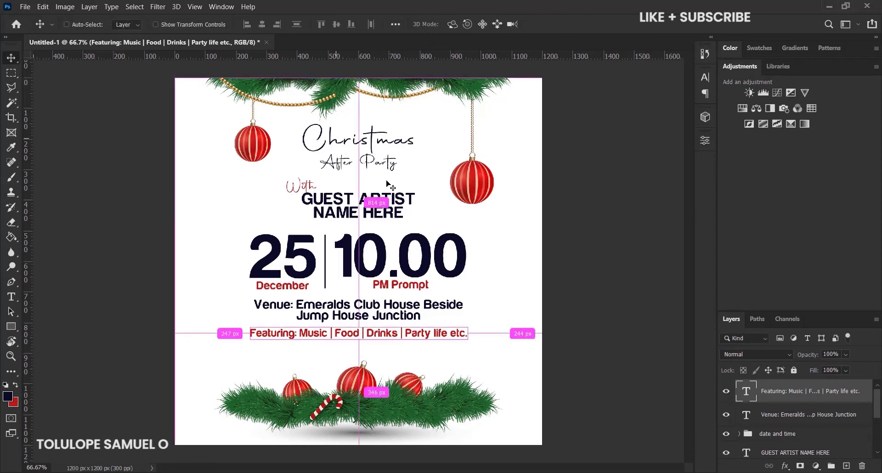
pyautogui.click(263, 21)
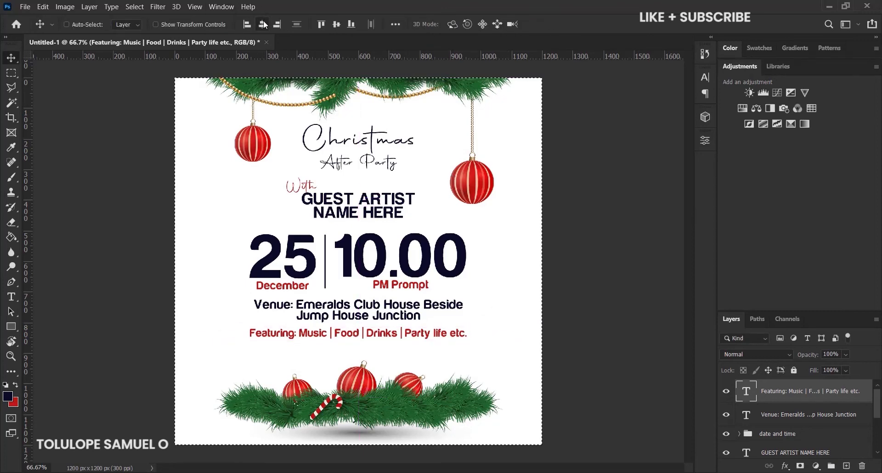
pyautogui.hotkey('ctrl', 'd')
pyautogui.press('Down')
pyautogui.press('Down')
pyautogui.press('Down')
# - Nudge the venue and featuring lines down together until they sit just above the lower garland, leaving a gap below the date and time
pyautogui.press('ctrl')
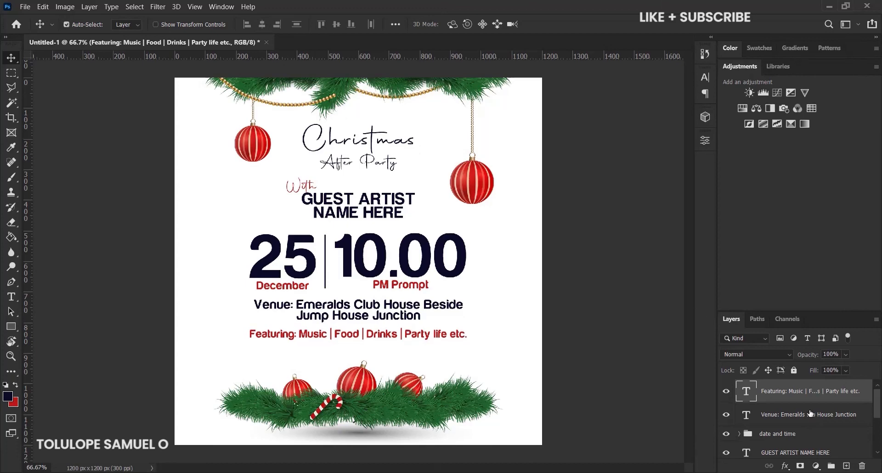
pyautogui.keyDown('ctrl'); pyautogui.click(811, 414); pyautogui.keyUp('ctrl')
pyautogui.press('Down')
pyautogui.press('Down')
pyautogui.press('Down')
pyautogui.press('Down')
pyautogui.press('Down')
pyautogui.press('Down')
pyautogui.press('Down')
pyautogui.press('Down')
pyautogui.press('Down')
pyautogui.press('Down')
pyautogui.press('Down')
pyautogui.press('Down')
pyautogui.press('Down')
pyautogui.press('Down')
pyautogui.press('Down')
pyautogui.press('Down')
pyautogui.press('Down')
pyautogui.press('Down')
pyautogui.press('Down')
pyautogui.press('Down')
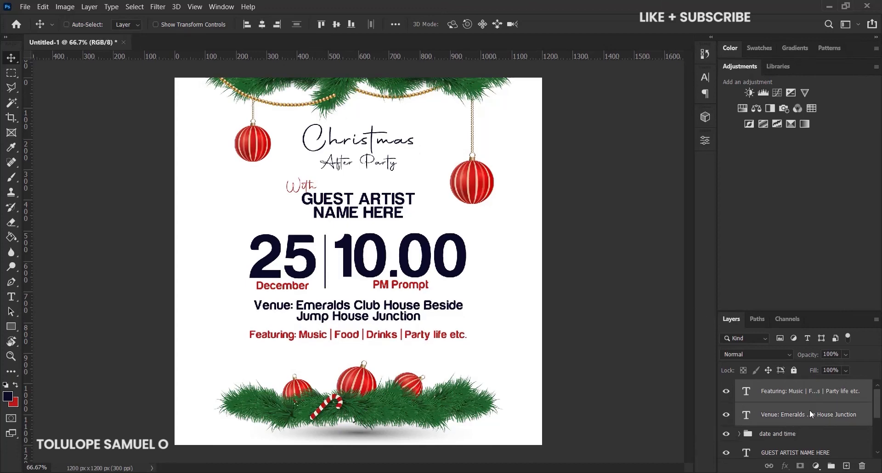
pyautogui.press('Down')
pyautogui.press('Down')
pyautogui.press('Down')
pyautogui.press('Down')
pyautogui.press('Down')
pyautogui.press('Down')
pyautogui.press('Down')
pyautogui.press('Down')
pyautogui.press('Down')
pyautogui.press('Down')
pyautogui.press('Down')
pyautogui.press('Down')
pyautogui.press('Down')
pyautogui.press('Down')
pyautogui.press('Down')
pyautogui.press('Down')
pyautogui.press('Down')
pyautogui.press('Down')
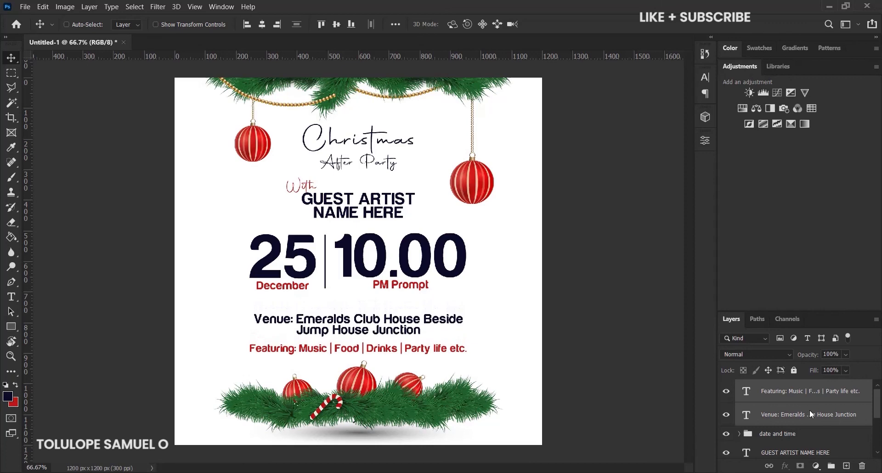
pyautogui.press('Up')
pyautogui.press('Up')
pyautogui.press('Up')
pyautogui.press('Up')
pyautogui.press('Up')
pyautogui.press('Up')
pyautogui.press('Up')
pyautogui.press('Up')
pyautogui.press('Up')
pyautogui.press('Up')
pyautogui.press('Up')
pyautogui.press('Up')
pyautogui.press('Up')
pyautogui.press('Up')
pyautogui.press('Up')
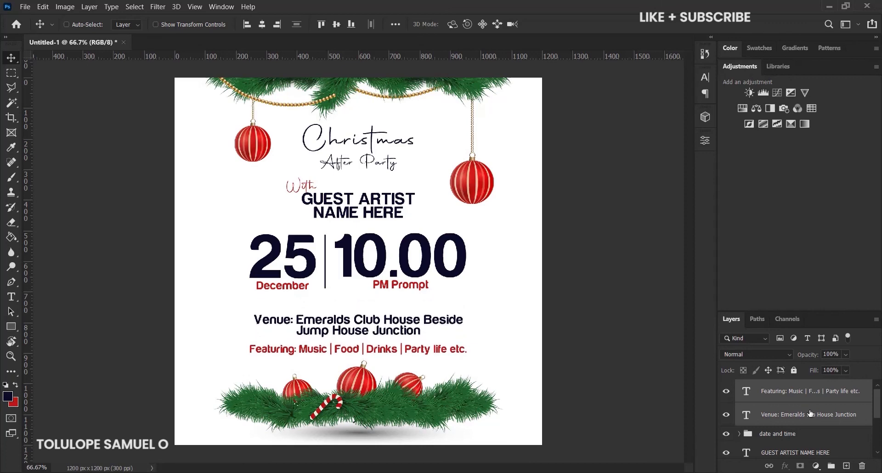
# - Group the venue and featuring text layers and name the group "venue and feat"
pyautogui.press('ctrl')
pyautogui.hotkey('ctrl', 'g')
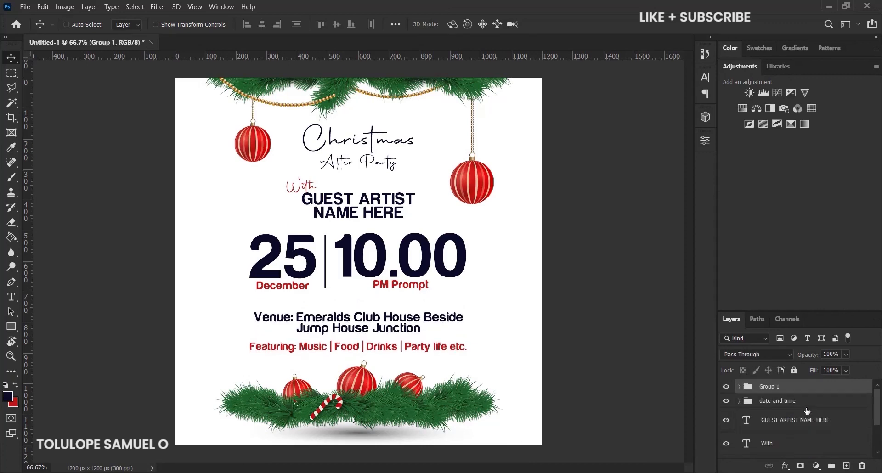
pyautogui.doubleClick(771, 386)
pyautogui.write('venue and feat')
pyautogui.press('Return')
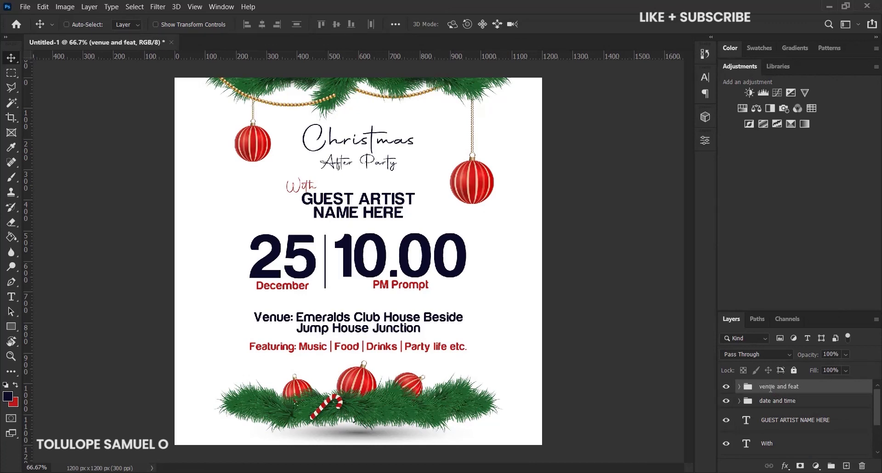
# - Nudge the "date and time" group slightly down, evening its spacing between the guest artist name and the venue text
pyautogui.click(777, 399)
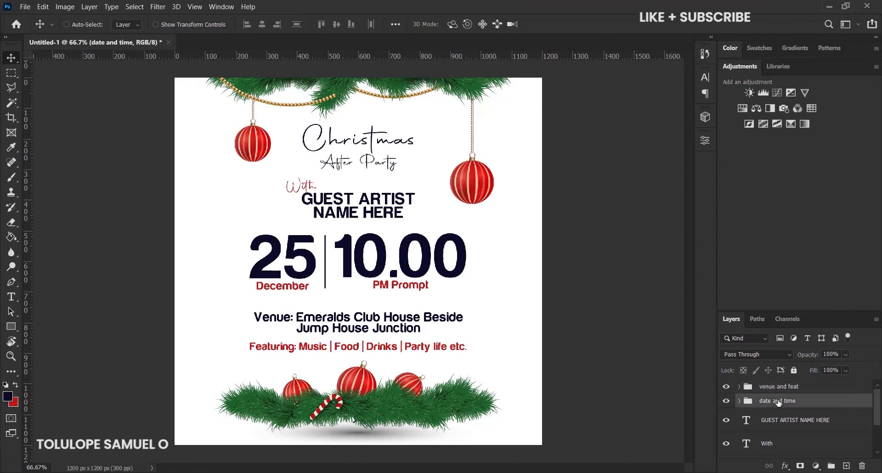
pyautogui.press('Down')
pyautogui.press('Down')
pyautogui.press('Down')
pyautogui.press('Down')
pyautogui.press('Down')
pyautogui.press('Down')
pyautogui.press('Down')
pyautogui.press('Down')
pyautogui.press('Down')
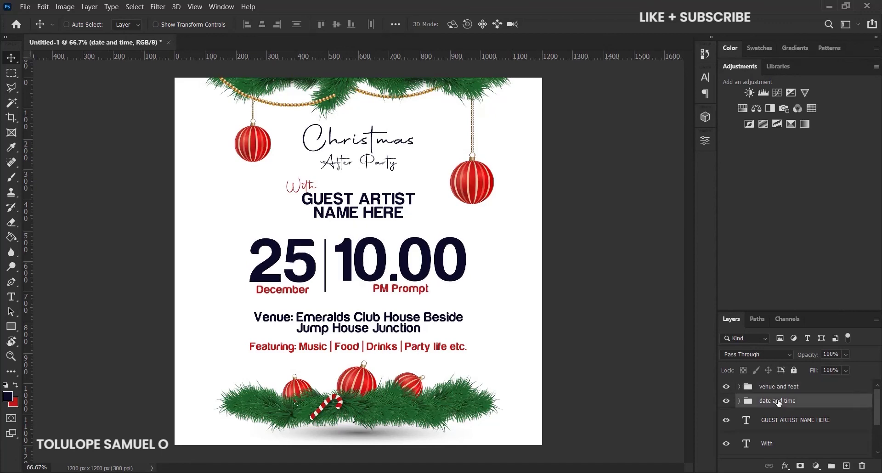